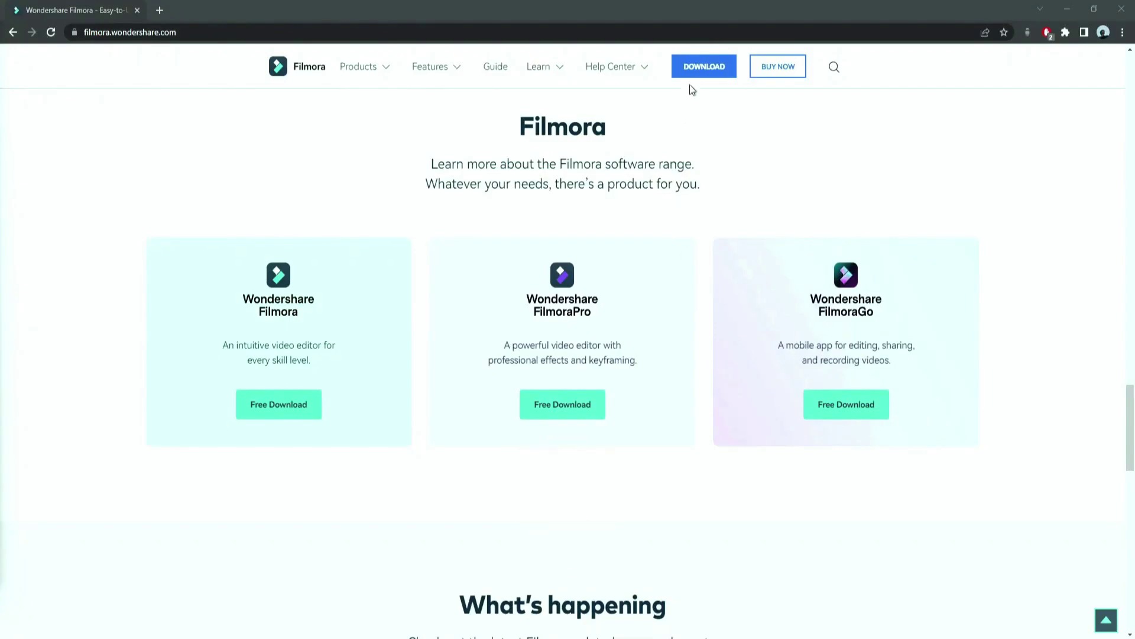
- Download and install Filmora from Chrome, then start a new empty project
click(704, 68)
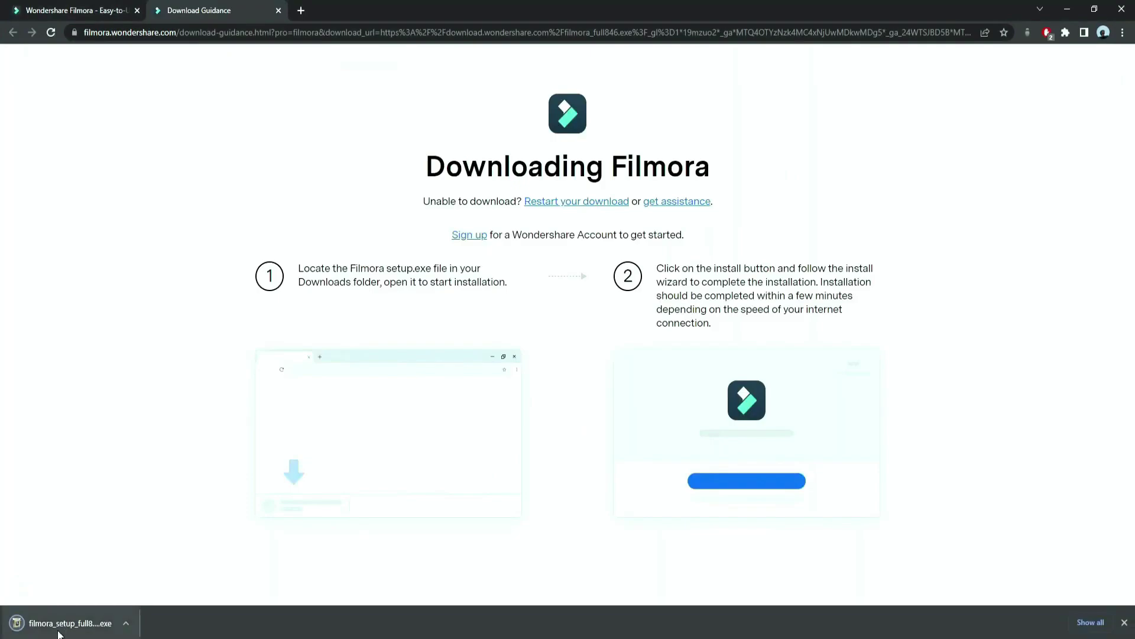
click(65, 630)
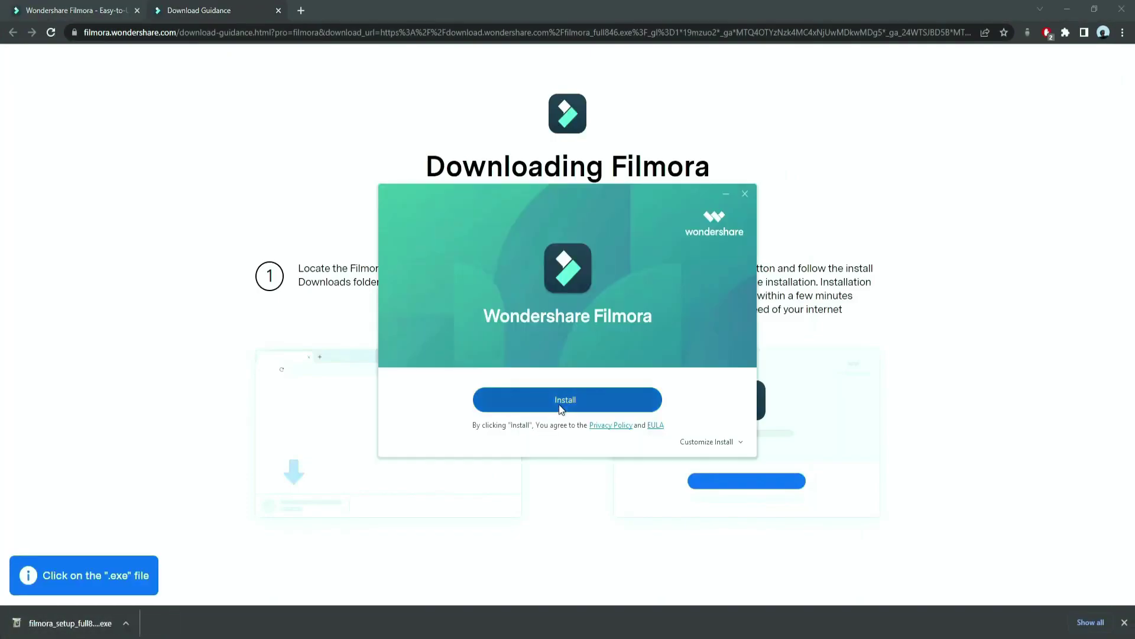
click(560, 403)
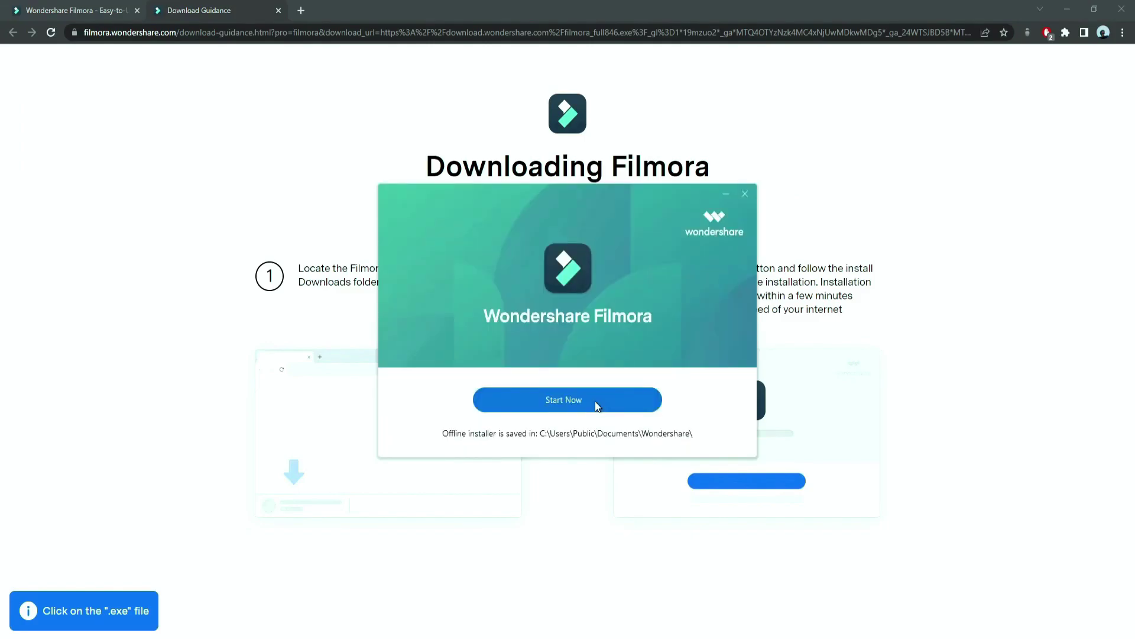
click(595, 401)
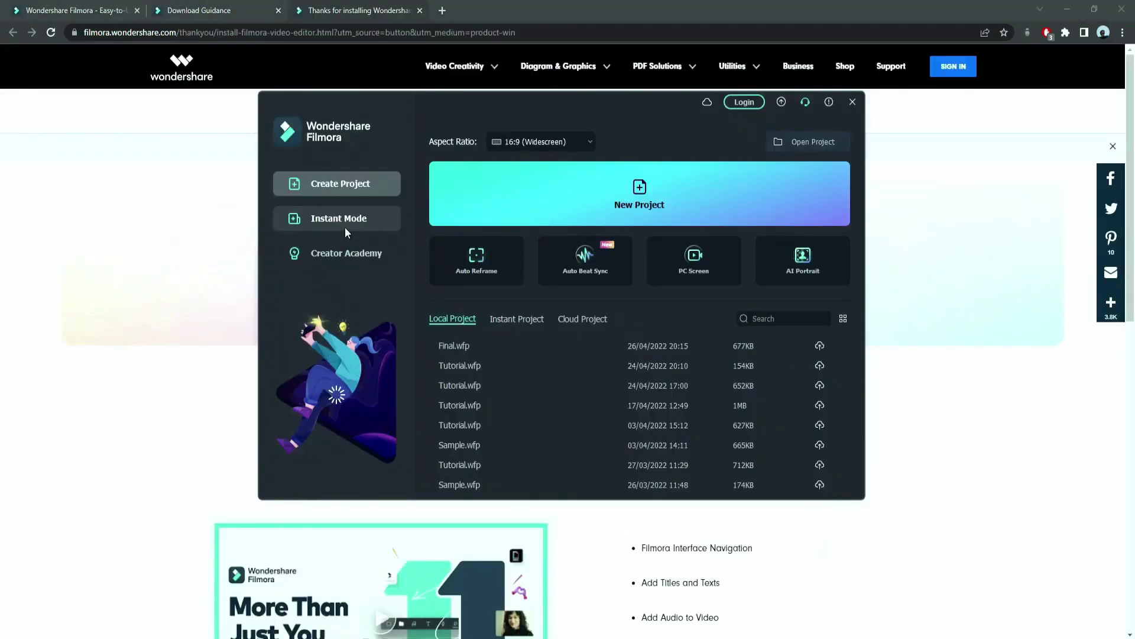
click(535, 217)
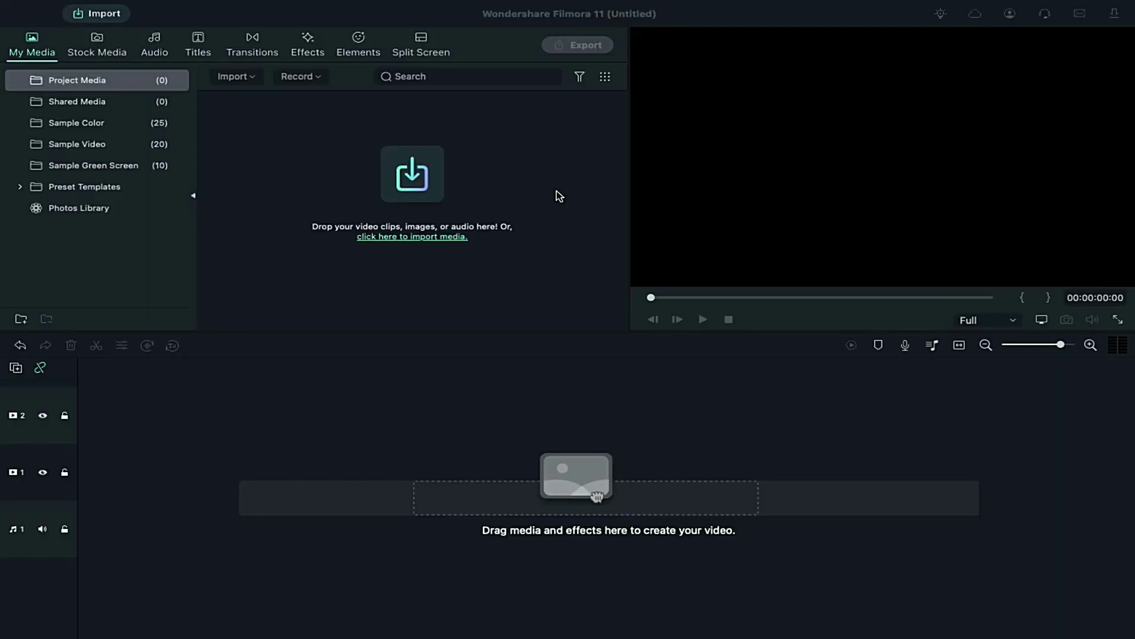
- Set the default Photo Duration to 2 frames in Filmora's Editing preferences
click(112, 6)
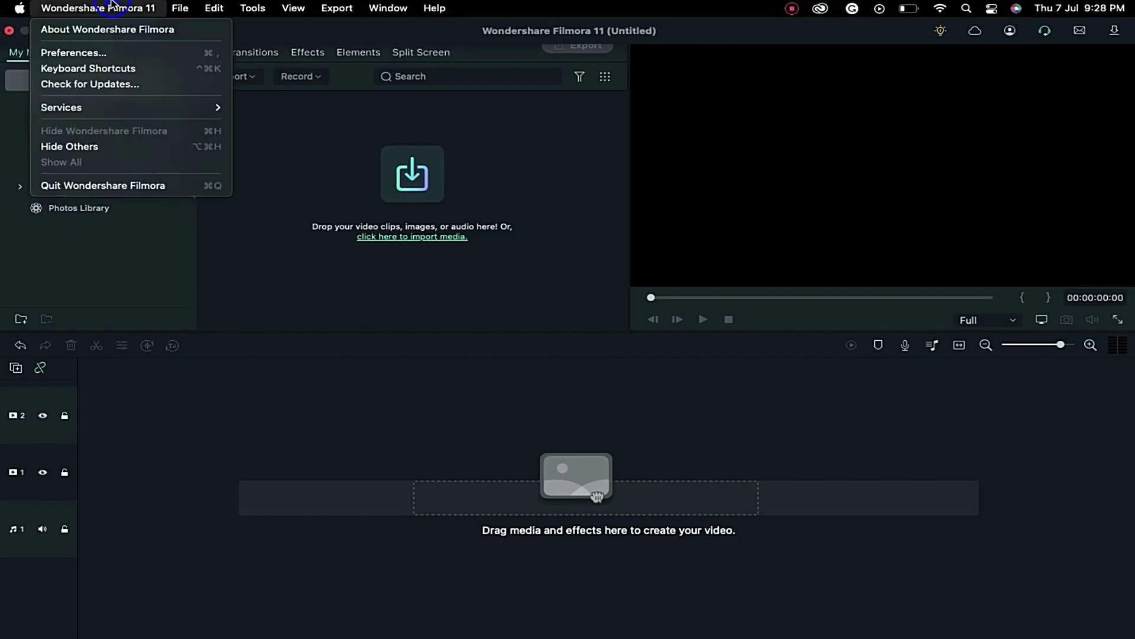
click(115, 51)
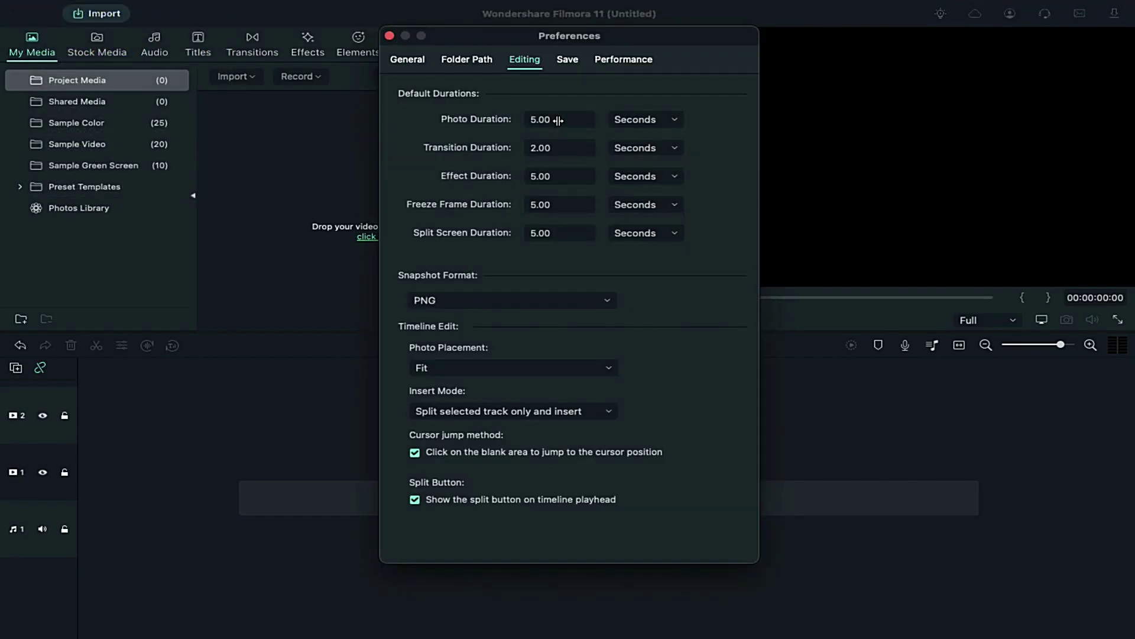
click(641, 119)
click(633, 107)
click(571, 118)
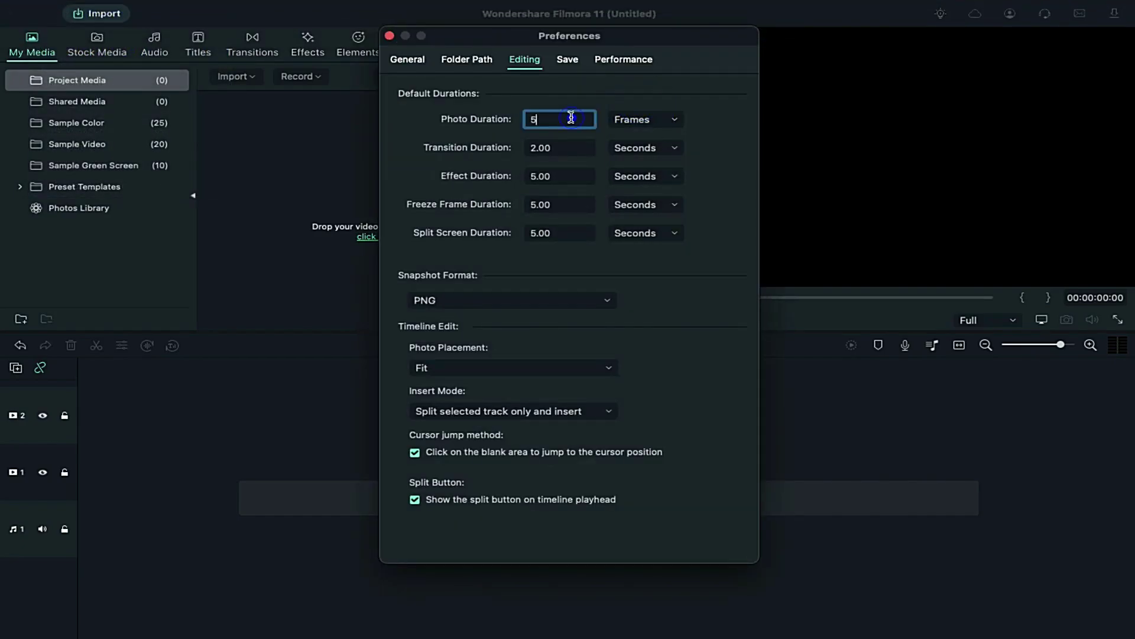
text(2)
click(390, 36)
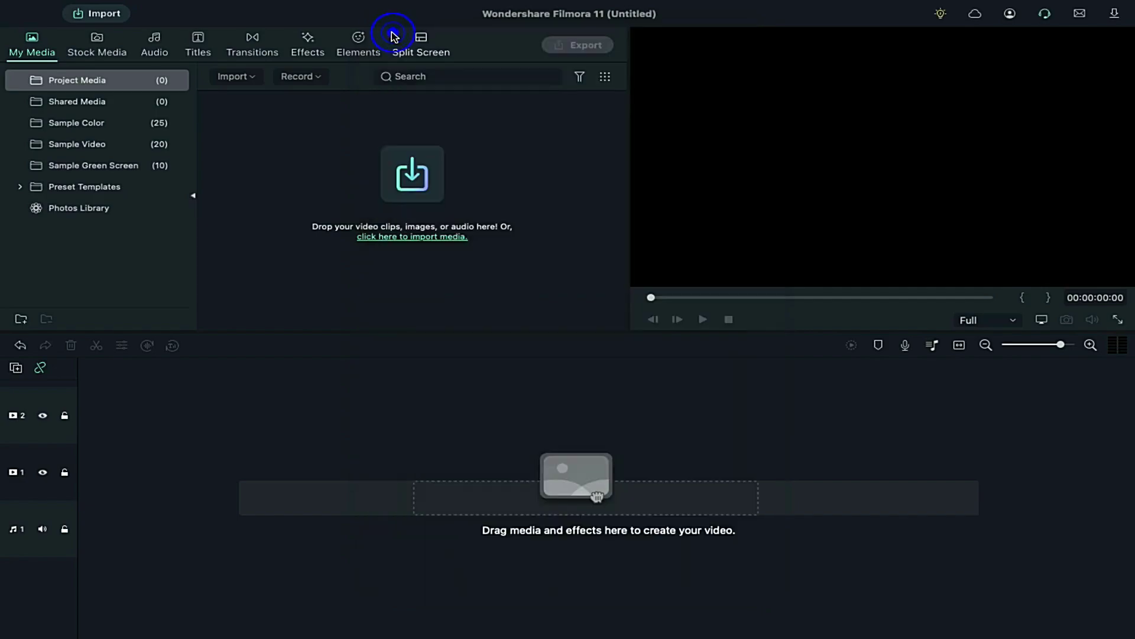
- Import all the snapshot images and place them on video track 1
click(425, 162)
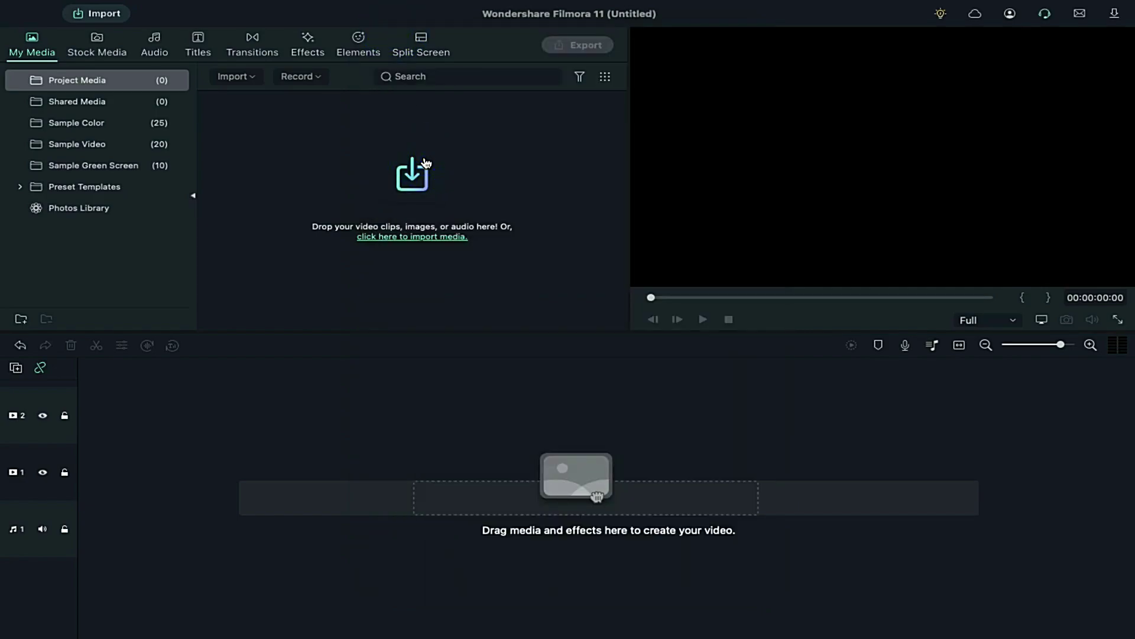
key(super+a)
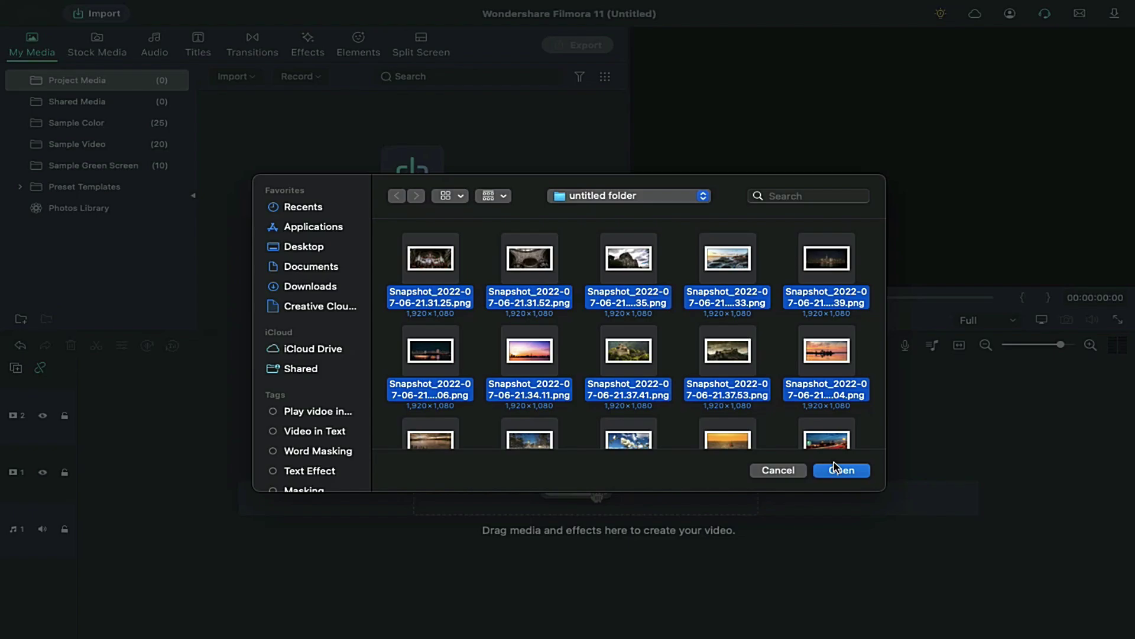
click(841, 469)
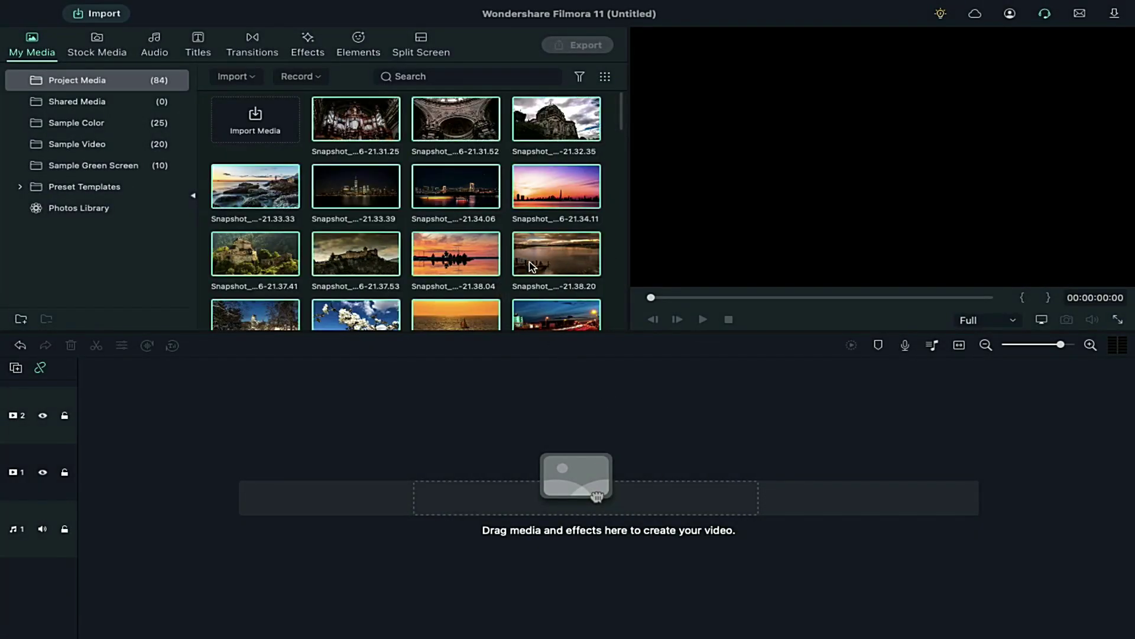
drag(537, 260, 80, 467)
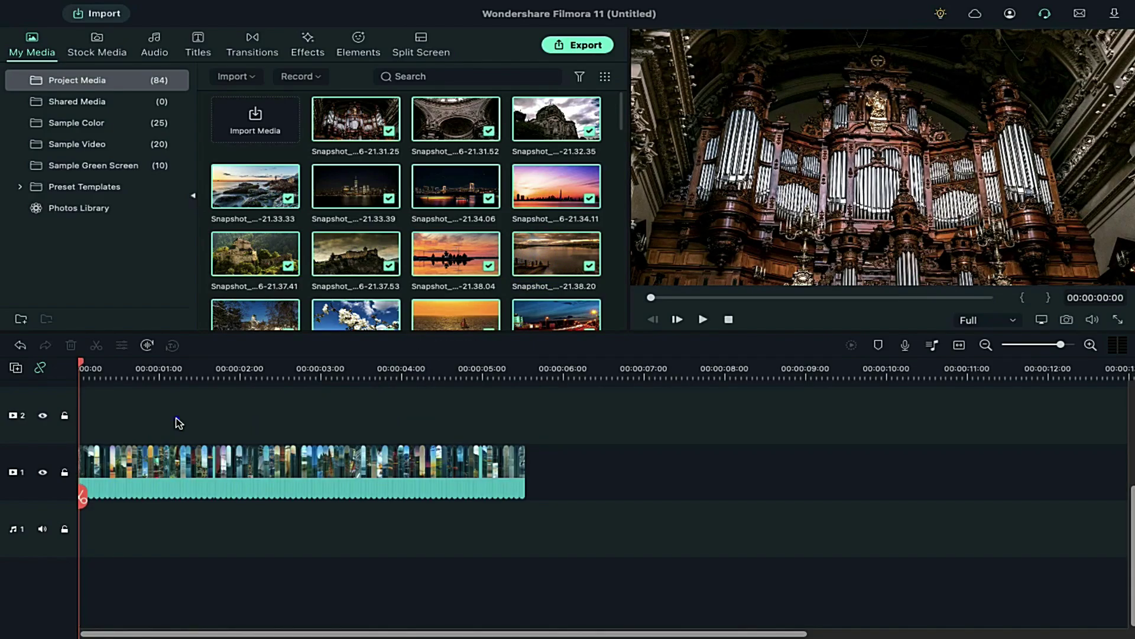
- Copy a run of middle clips and paste them at the end of the montage
drag(177, 422, 307, 494)
click(526, 375)
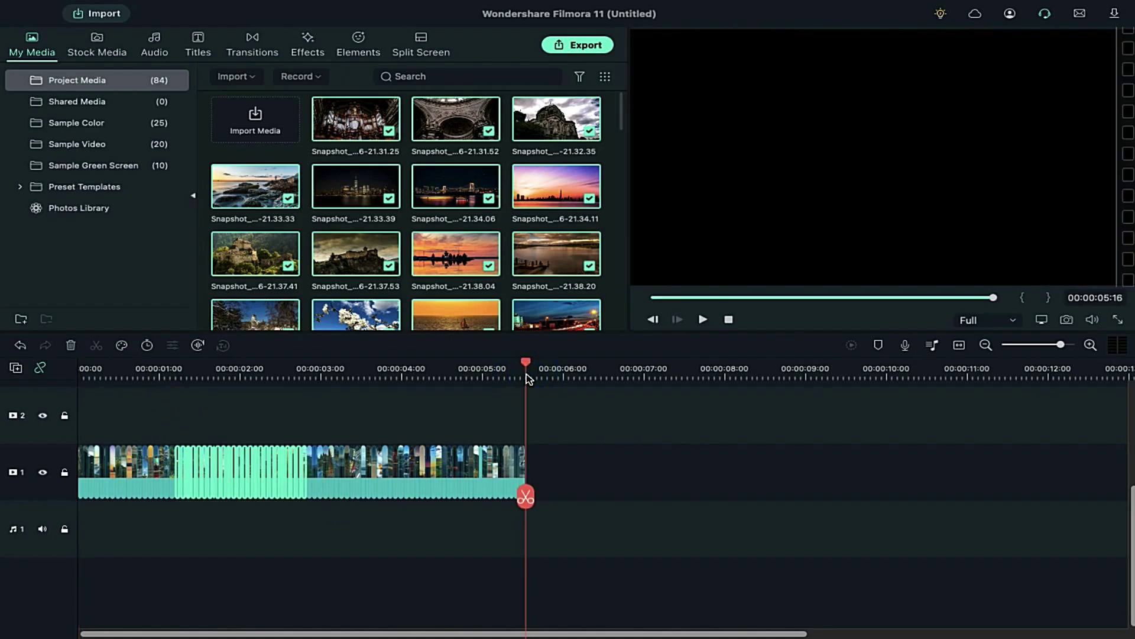
key(ctrl+c)
key(ctrl+v)
click(634, 368)
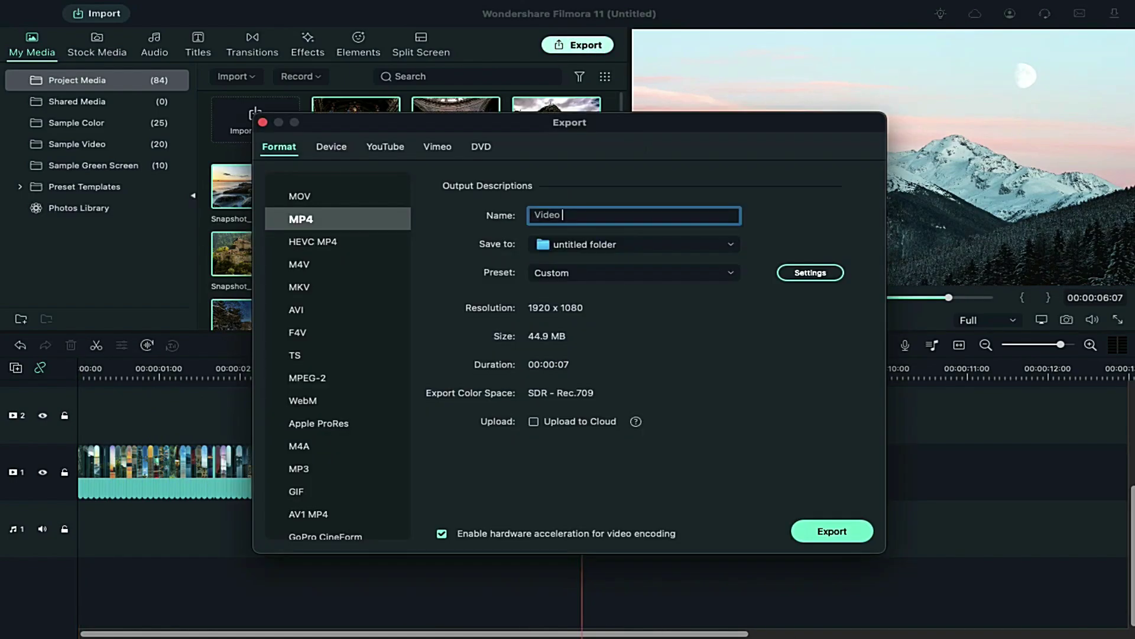
- Export the montage as an MP4 video and delete all project media
click(814, 535)
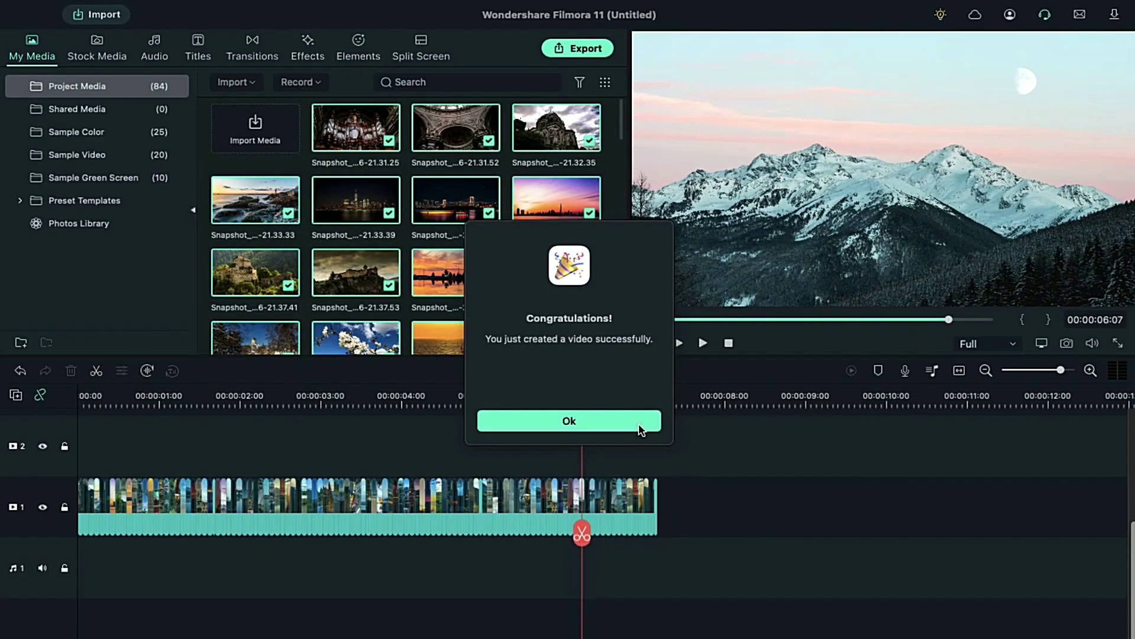
click(638, 420)
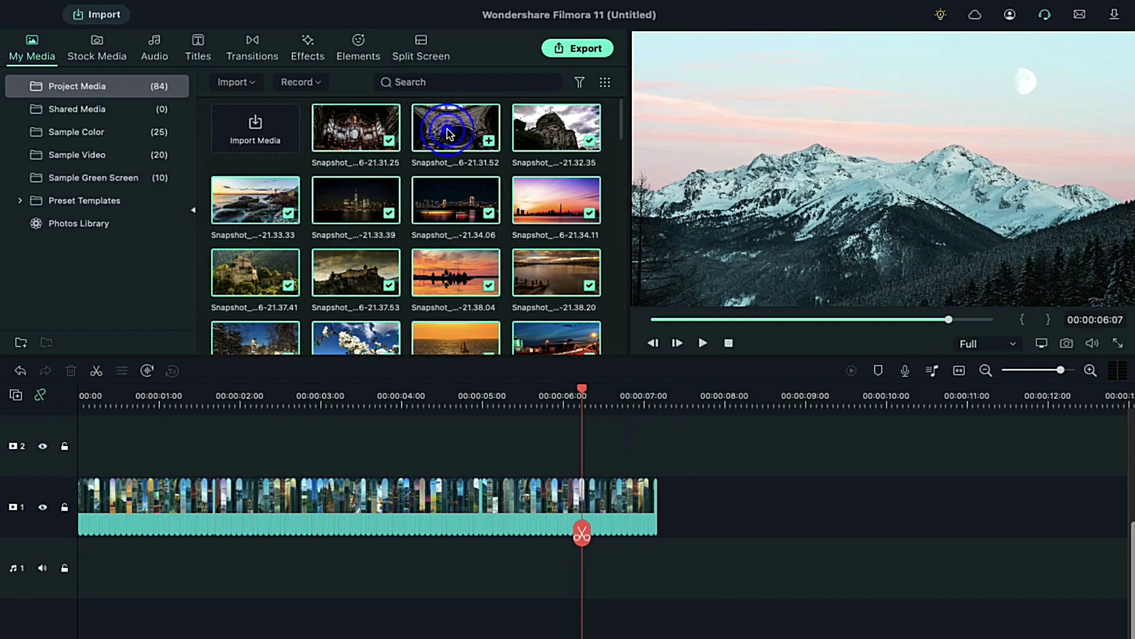
key(Delete)
- Confirm clearing the media and add a Default Title to video track 1
click(692, 260)
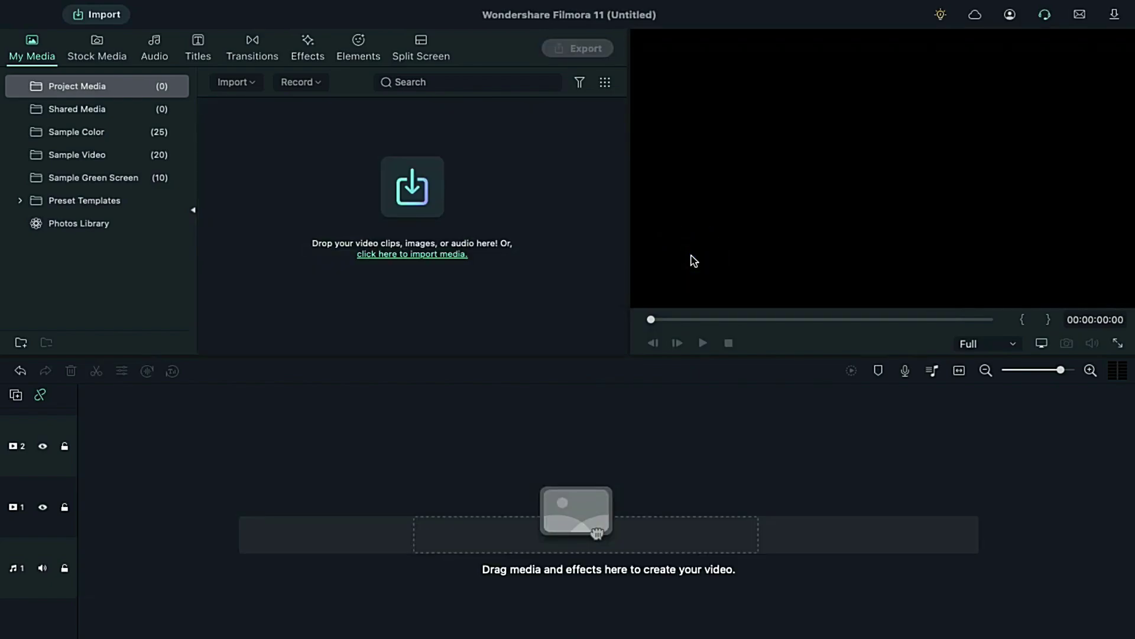
click(198, 47)
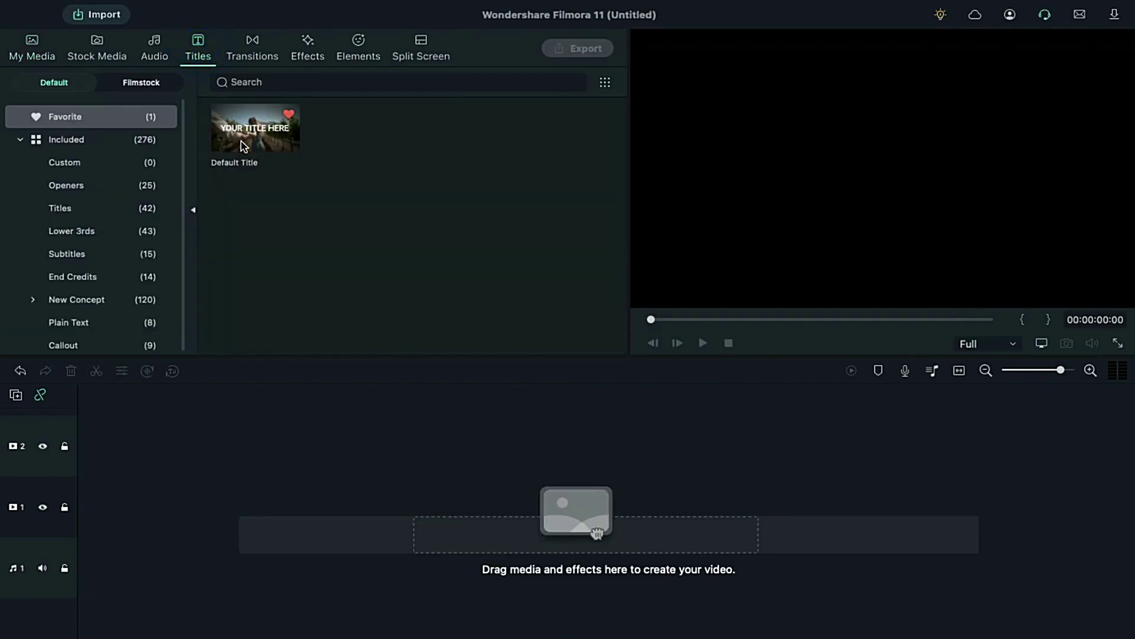
drag(244, 147, 83, 503)
double_click(180, 507)
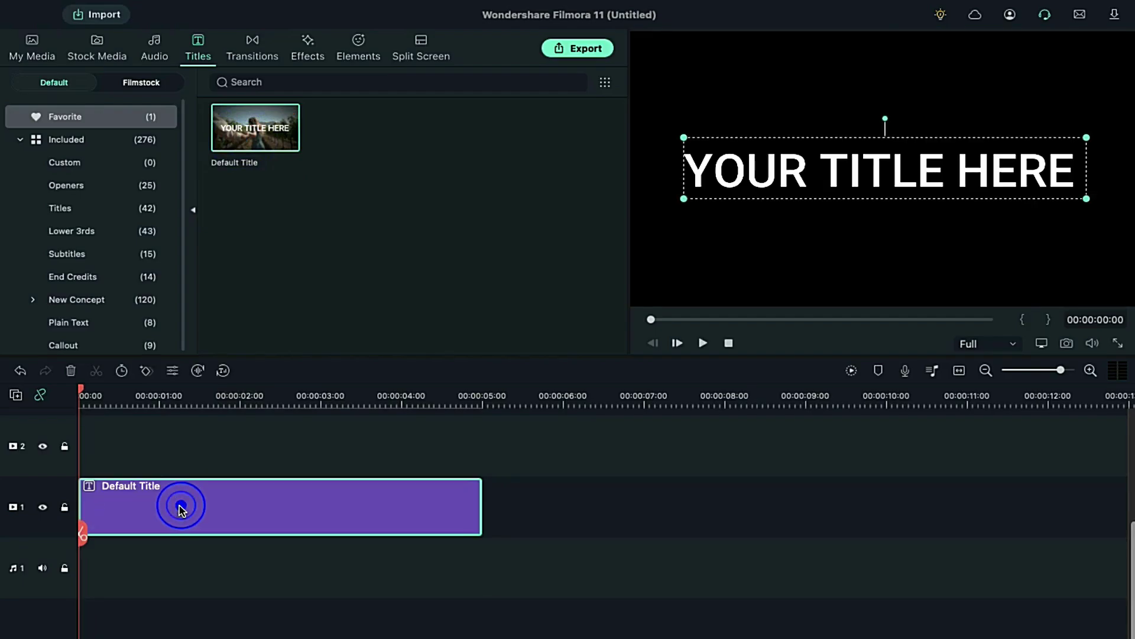
- Change the title text to 'FILMORA' in the Marvel Regular font
click(346, 125)
text(marvel)
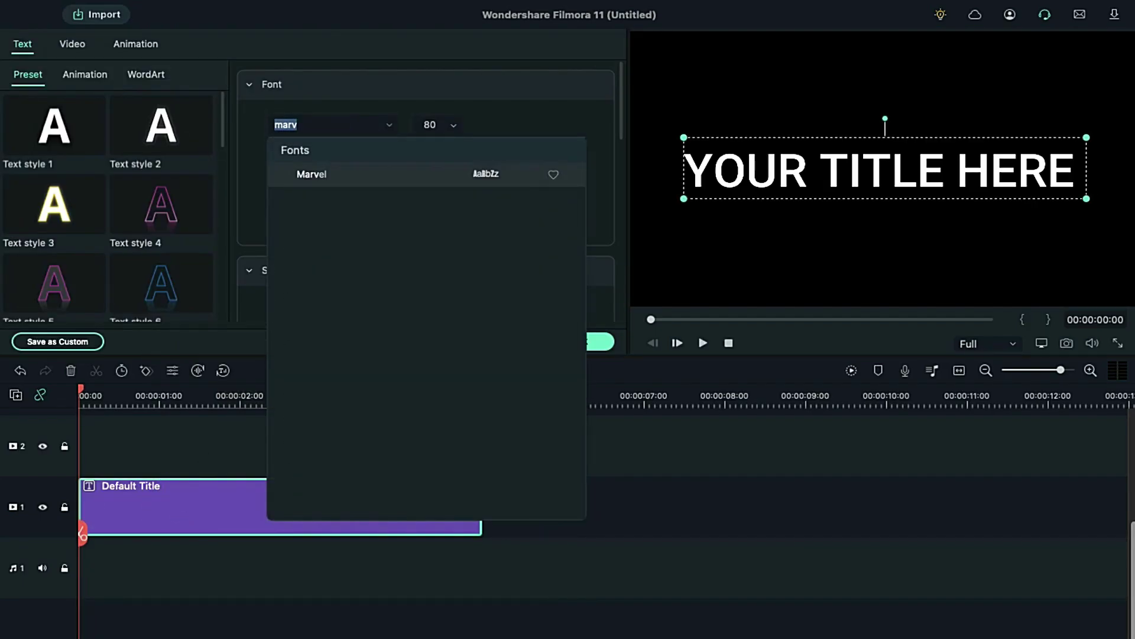
click(364, 175)
key(ctrl+a)
text(FILMORA)
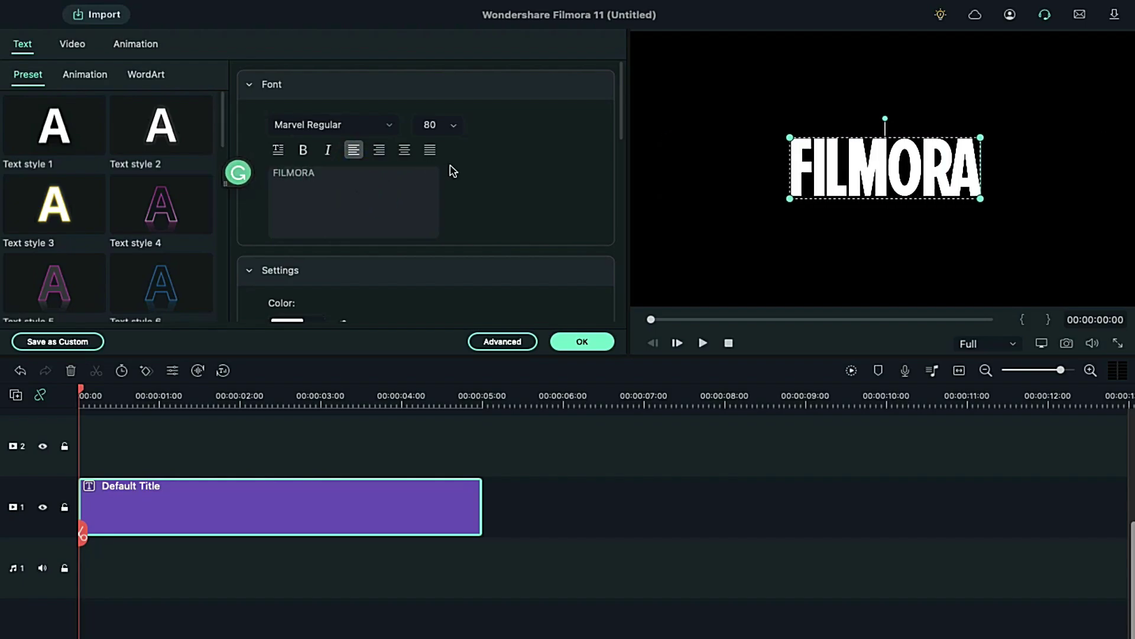
- Set the title font size to 120 and save a PNG snapshot of the frame
click(430, 123)
text(120)
key(Return)
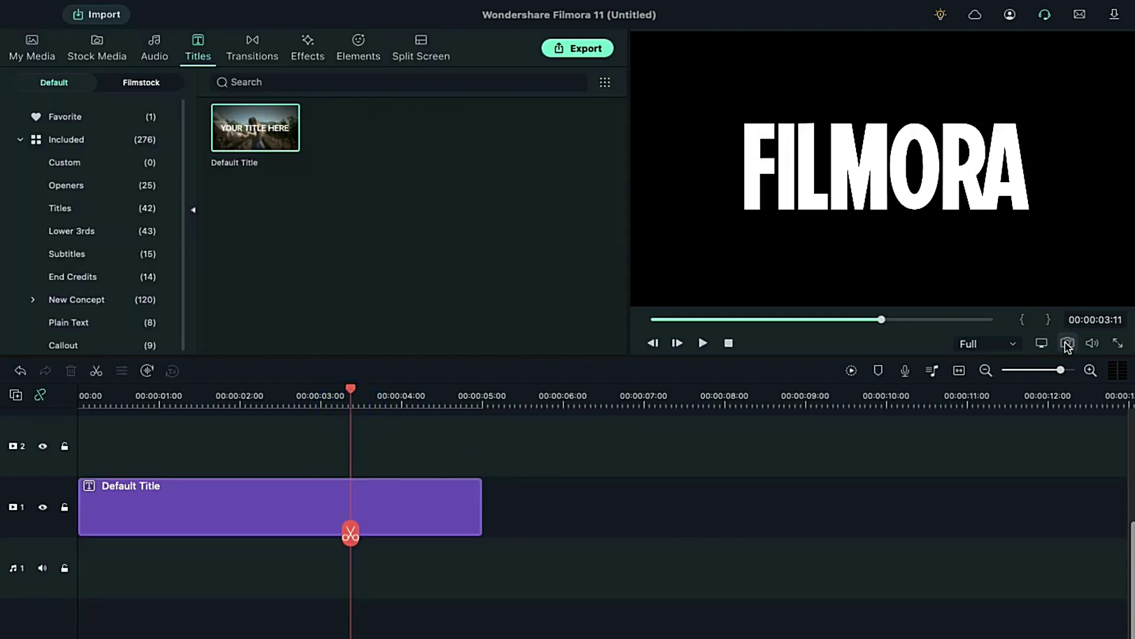
click(1066, 343)
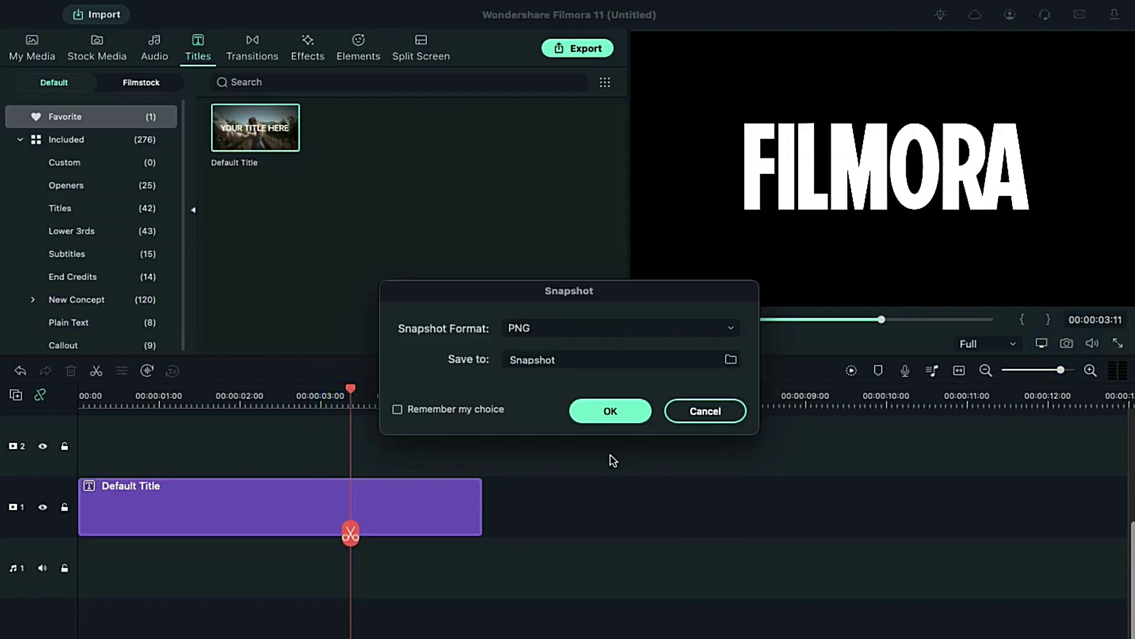
click(611, 414)
- Remove the title clip and place the Red sample colour clip on track 1
click(441, 504)
key(Delete)
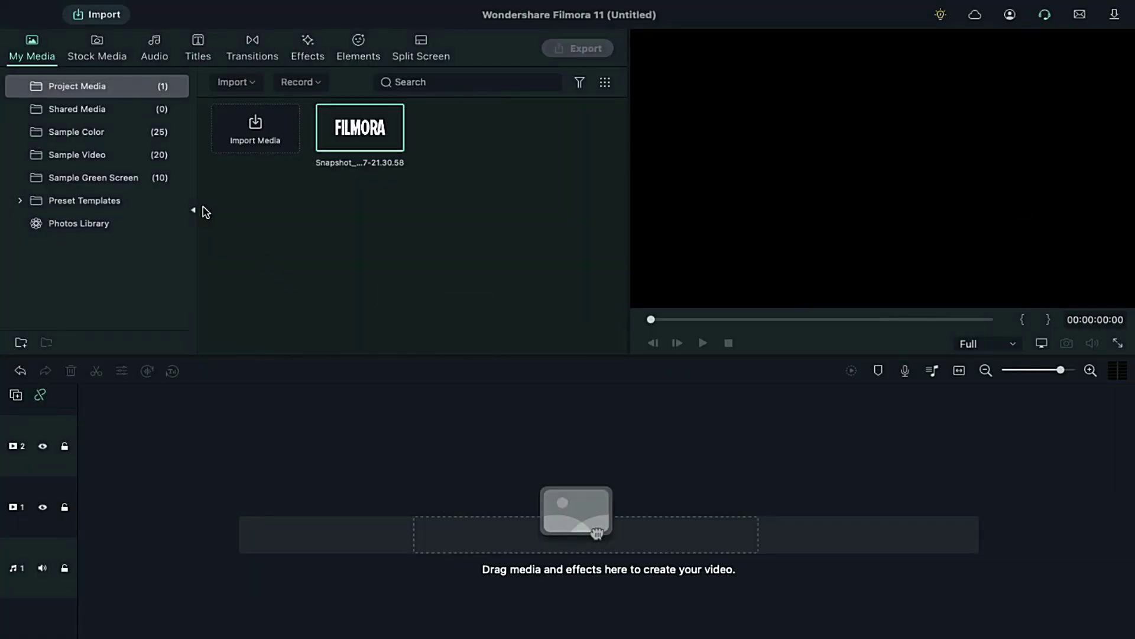
click(92, 131)
scroll(355, 237, down, 5)
drag(349, 235, 80, 508)
- Set the Red clip's duration to 10 seconds
right_click(83, 505)
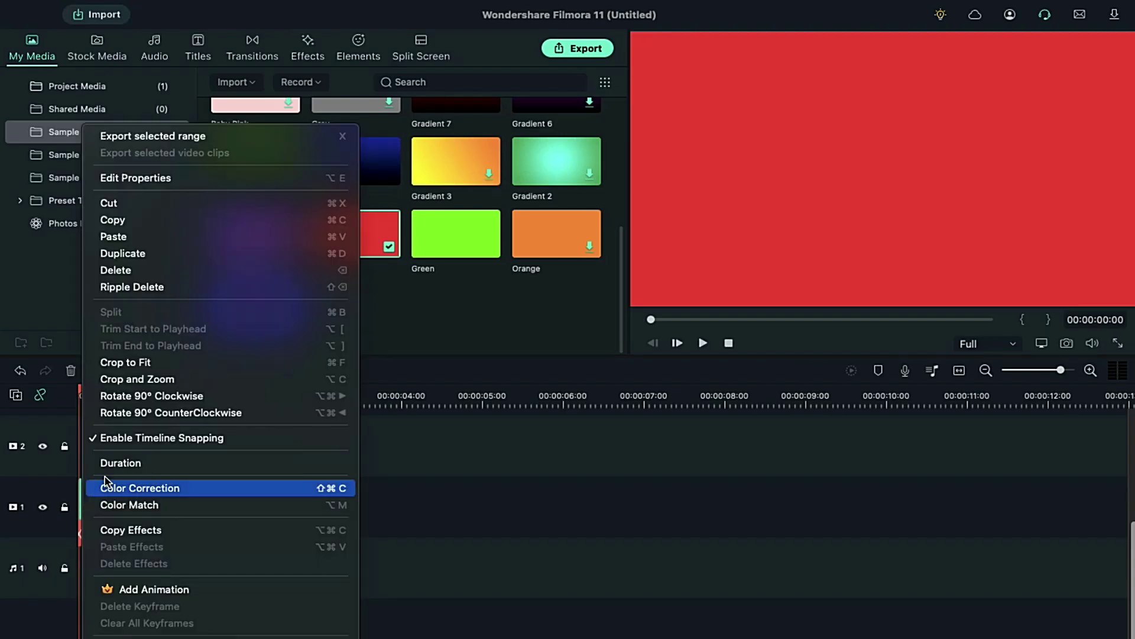
click(118, 462)
key(super+a)
key(BackSpace)
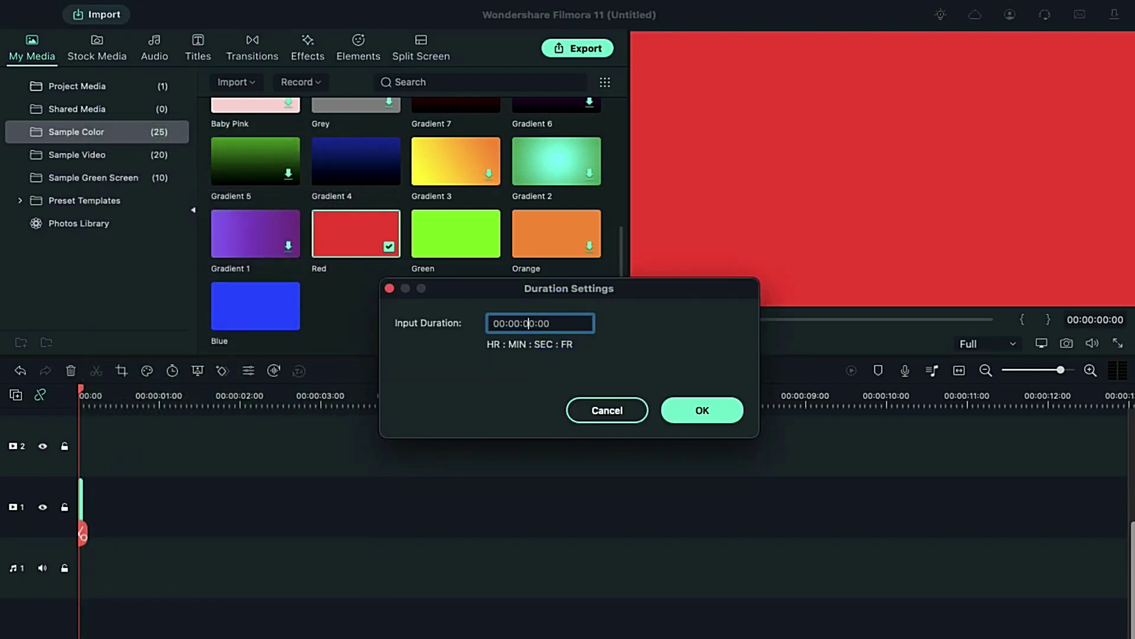
text(10)
key(Tab)
click(714, 402)
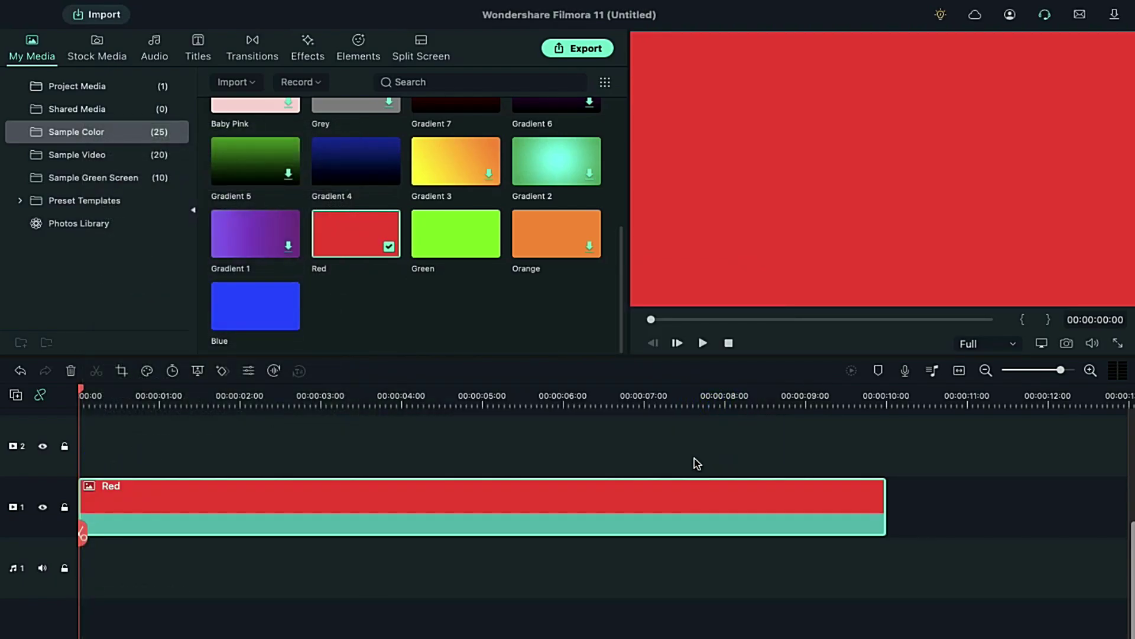
- Place the FILMORA snapshot on track 2 starting at about 5 seconds
drag(81, 390, 525, 395)
scroll(635, 482, up, 1)
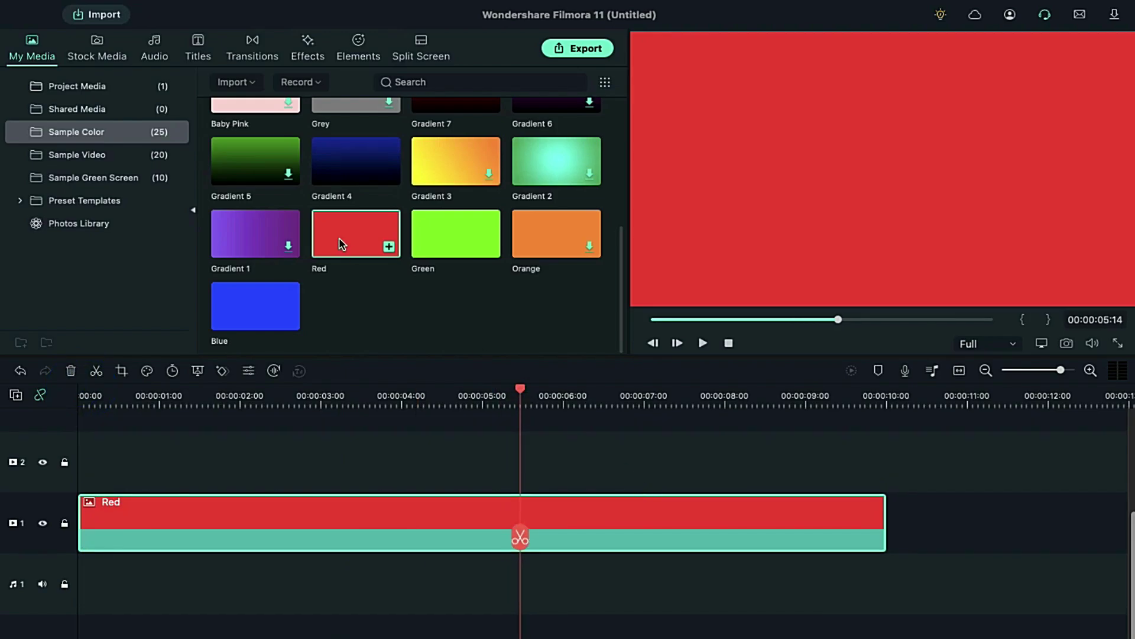
click(111, 86)
drag(360, 128, 523, 469)
- Change the snapshot's duration and trim it to end at 10 seconds
right_click(523, 469)
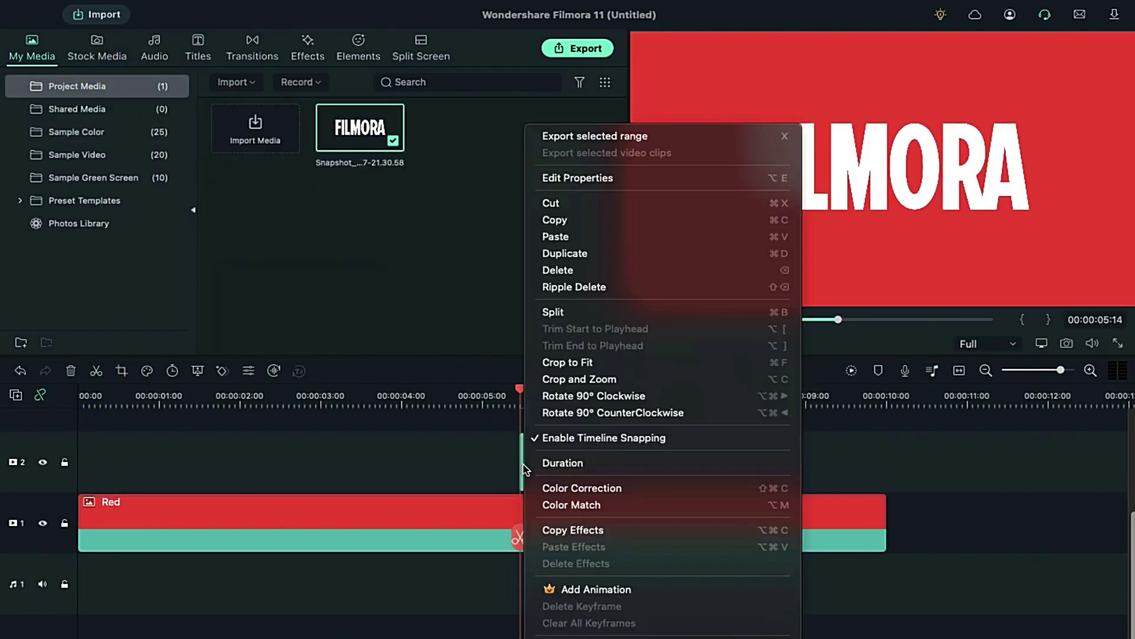
click(552, 463)
text(2)
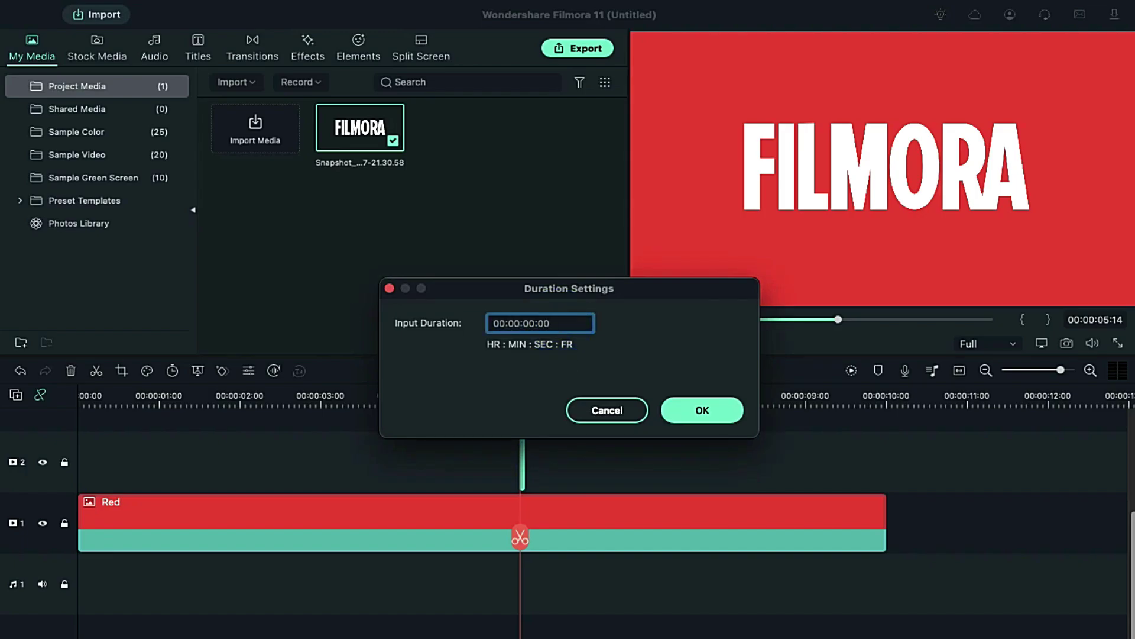
click(718, 408)
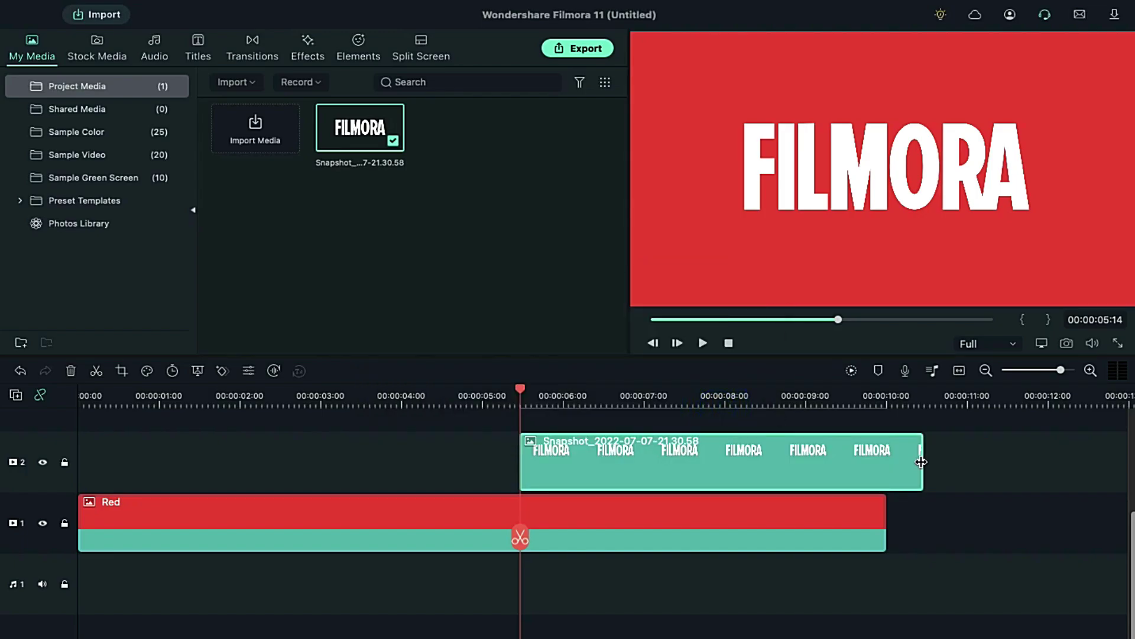
drag(920, 460, 885, 460)
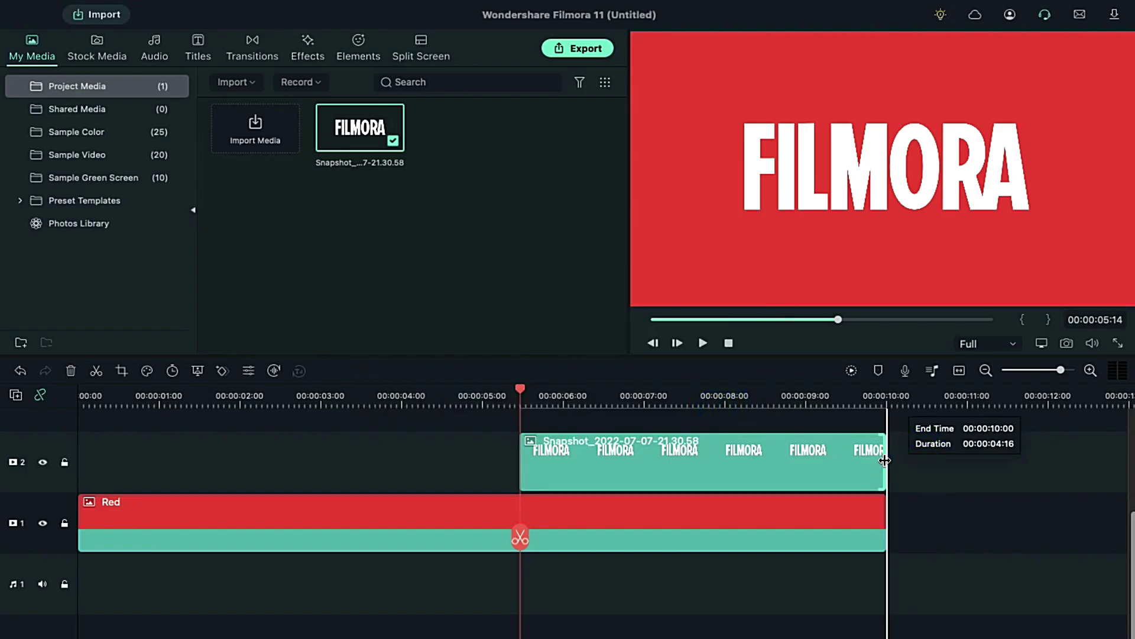
- Split the snapshot clip at 8 seconds
click(724, 398)
click(752, 450)
click(724, 537)
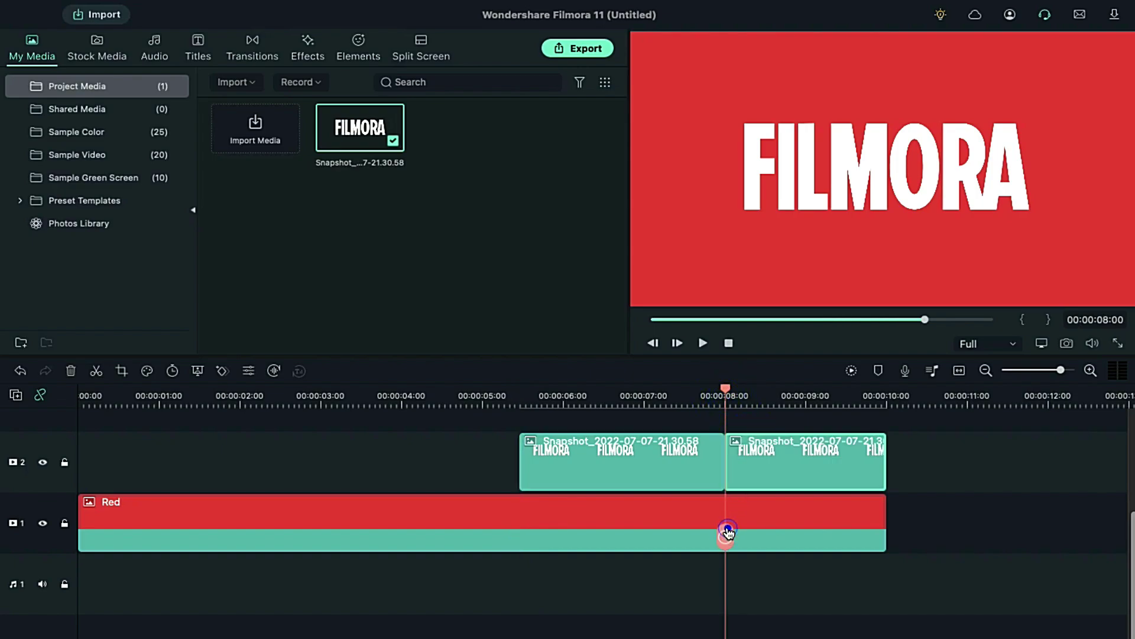
- Keyframe the first FILMORA clip's scale from 115% at its start to 100% at 8 seconds
click(523, 399)
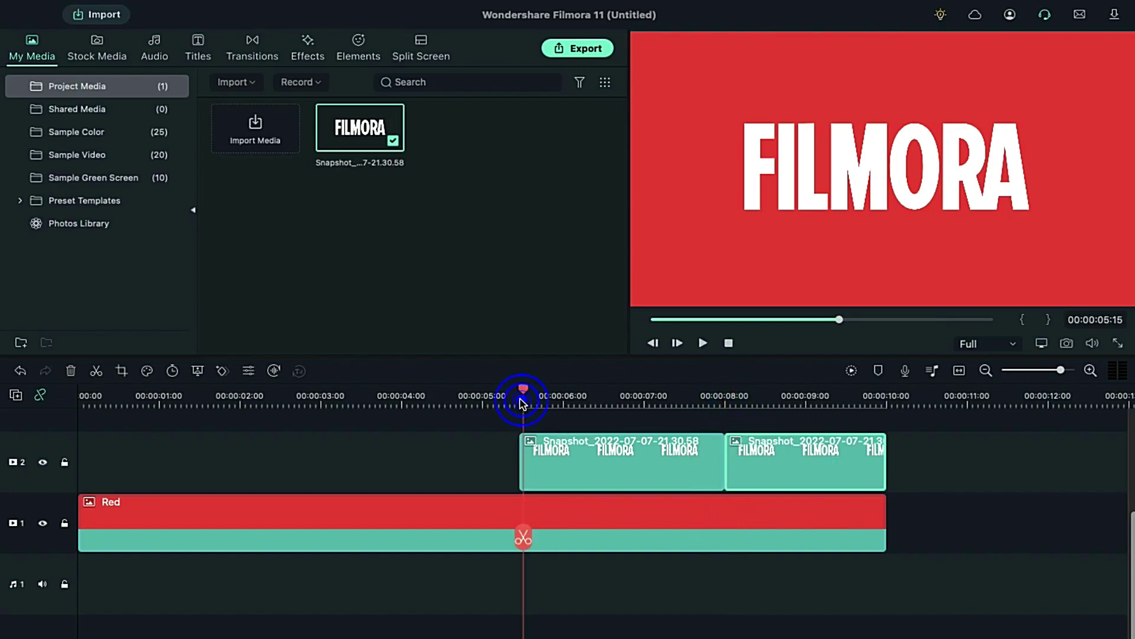
click(521, 392)
double_click(541, 441)
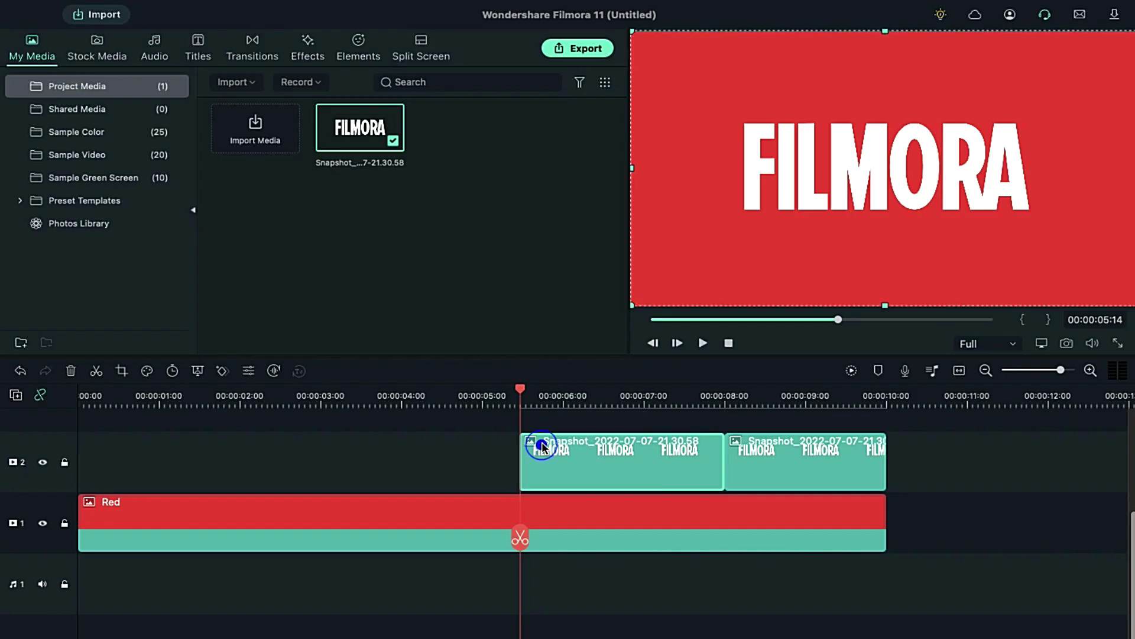
click(122, 44)
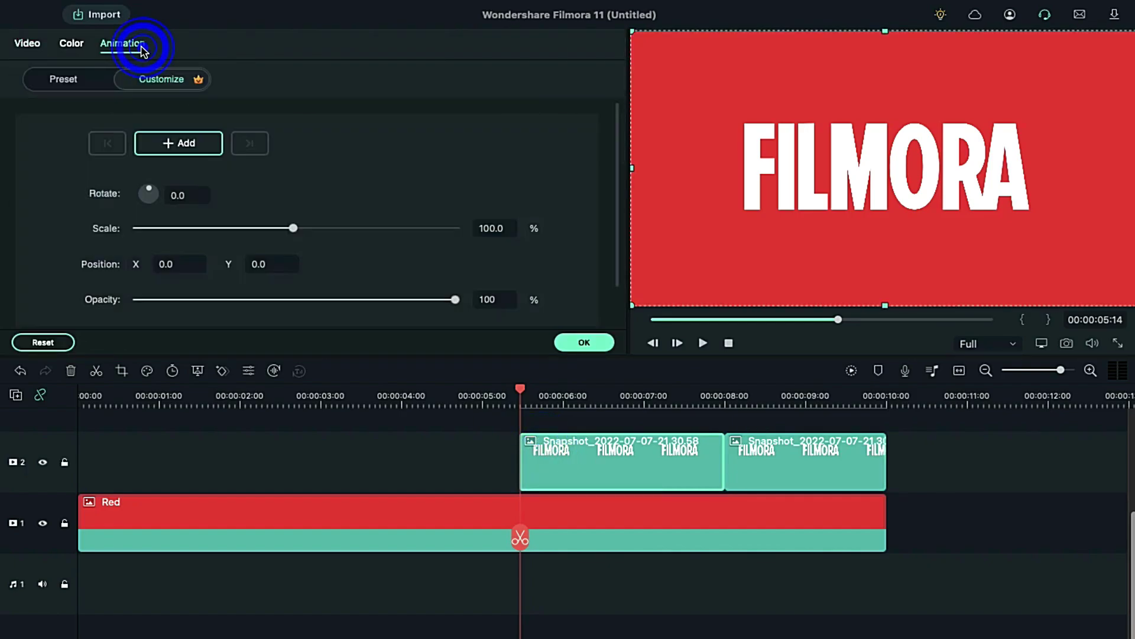
click(491, 229)
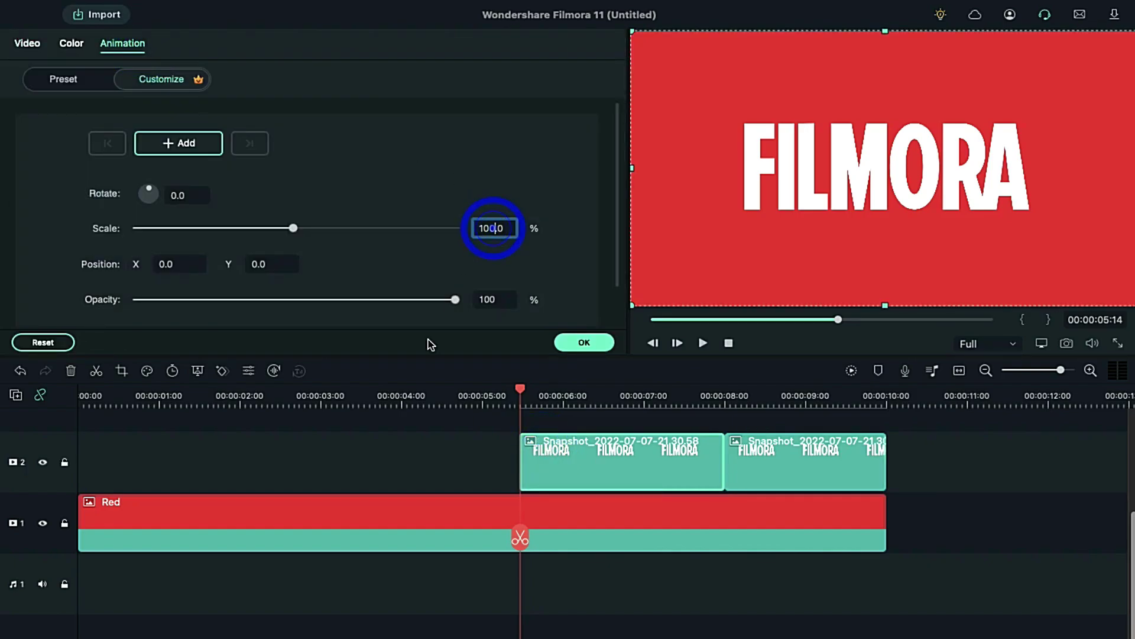
key(Return)
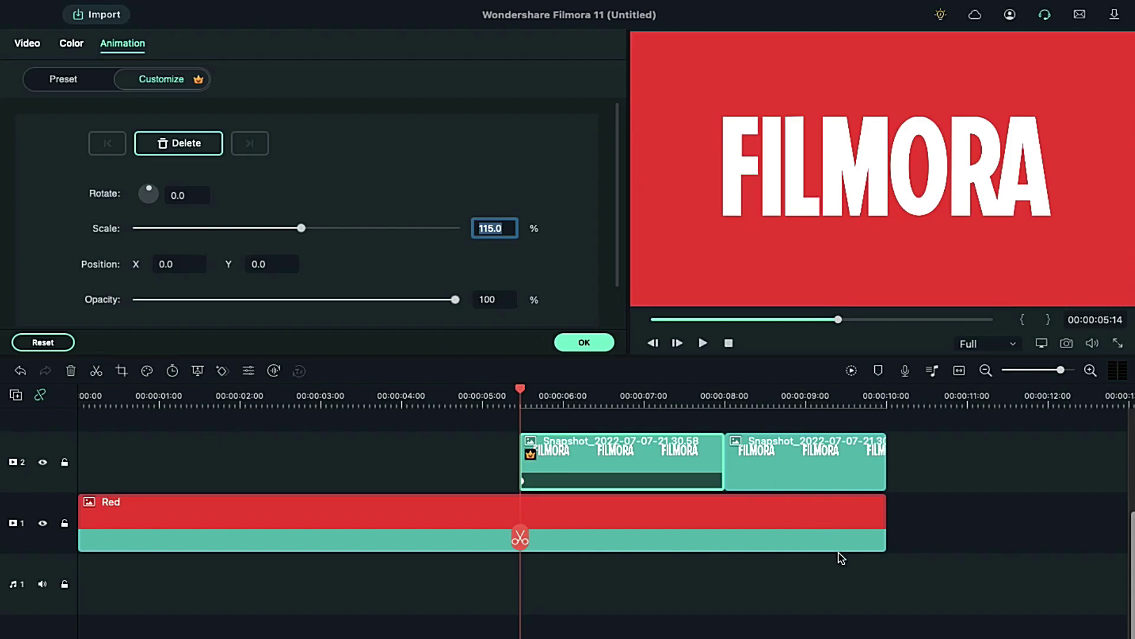
click(722, 403)
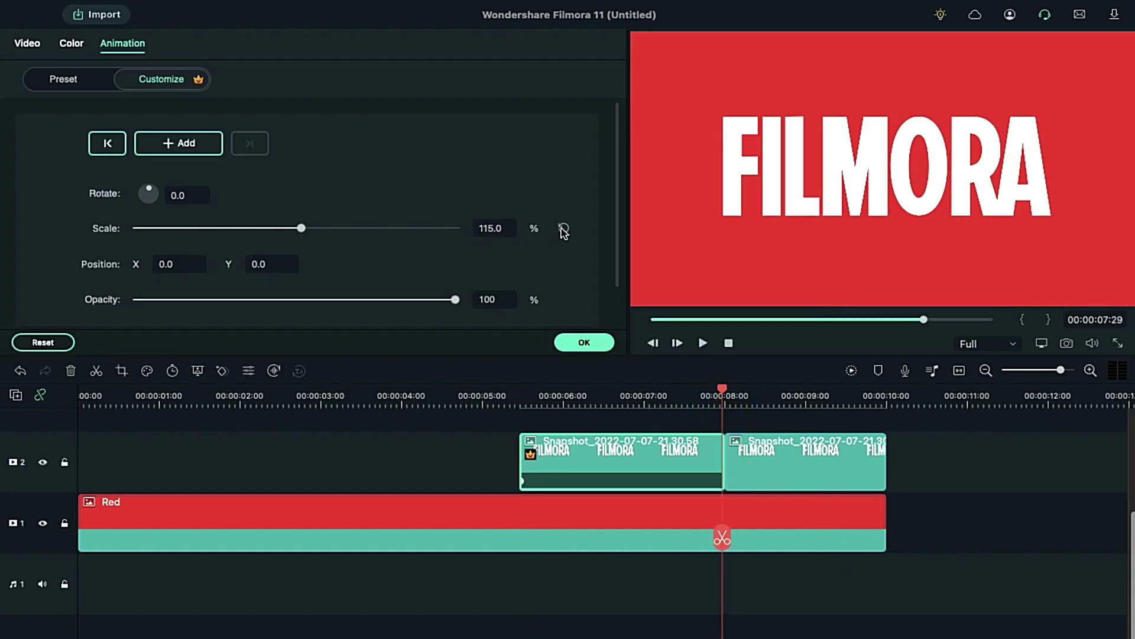
click(564, 229)
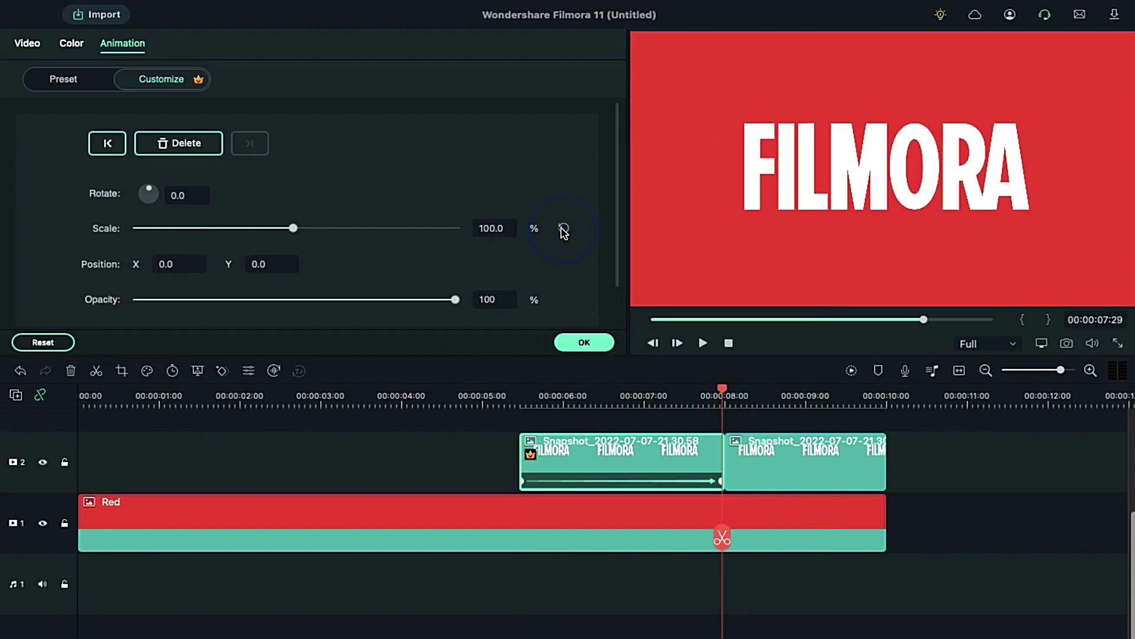
click(584, 343)
- Import Video.mp4 and place it on track 3 at the start
click(279, 147)
scroll(726, 374, down, 5)
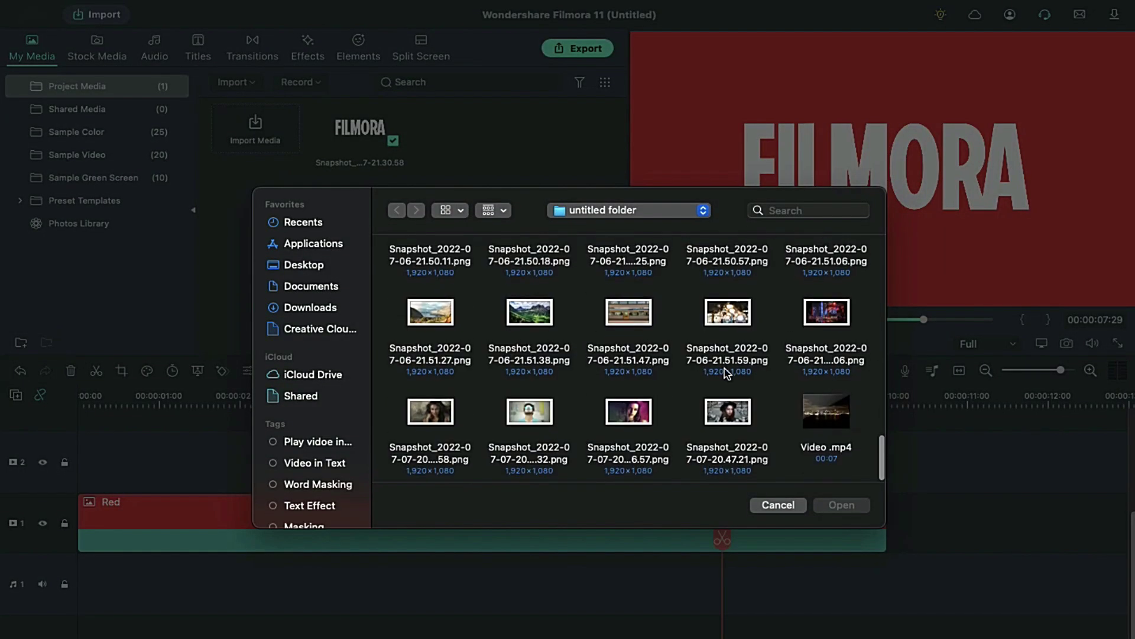
click(826, 412)
click(842, 504)
drag(456, 125, 79, 482)
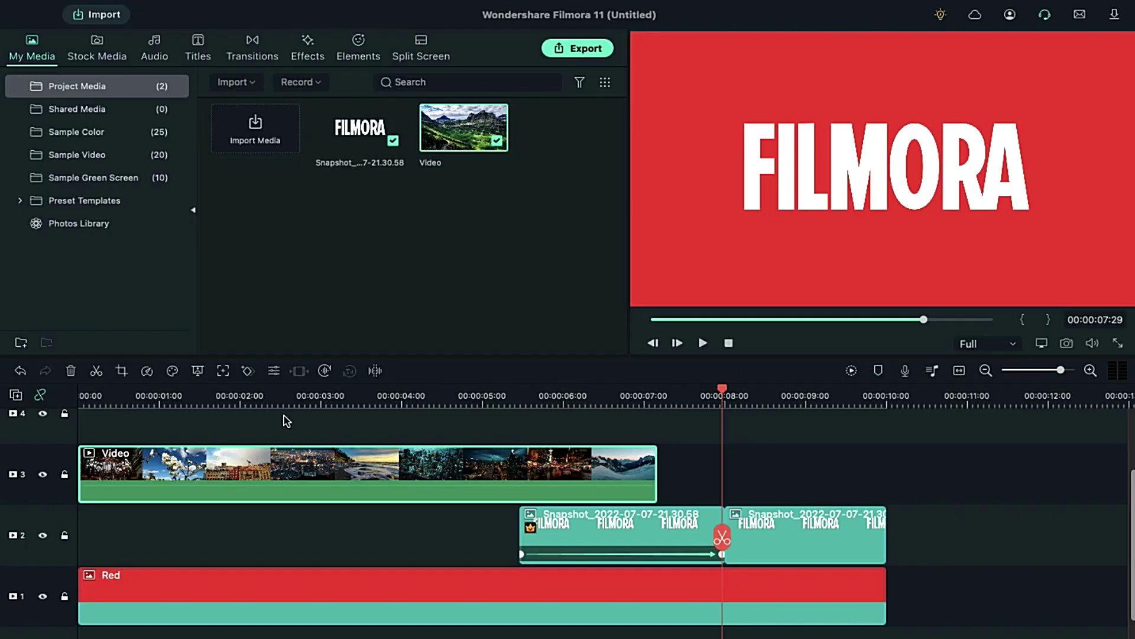
- Apply Uniform Speed so the video lasts 00:00:08:00 (0.90x)
click(147, 371)
click(171, 386)
click(216, 144)
key(BackSpace)
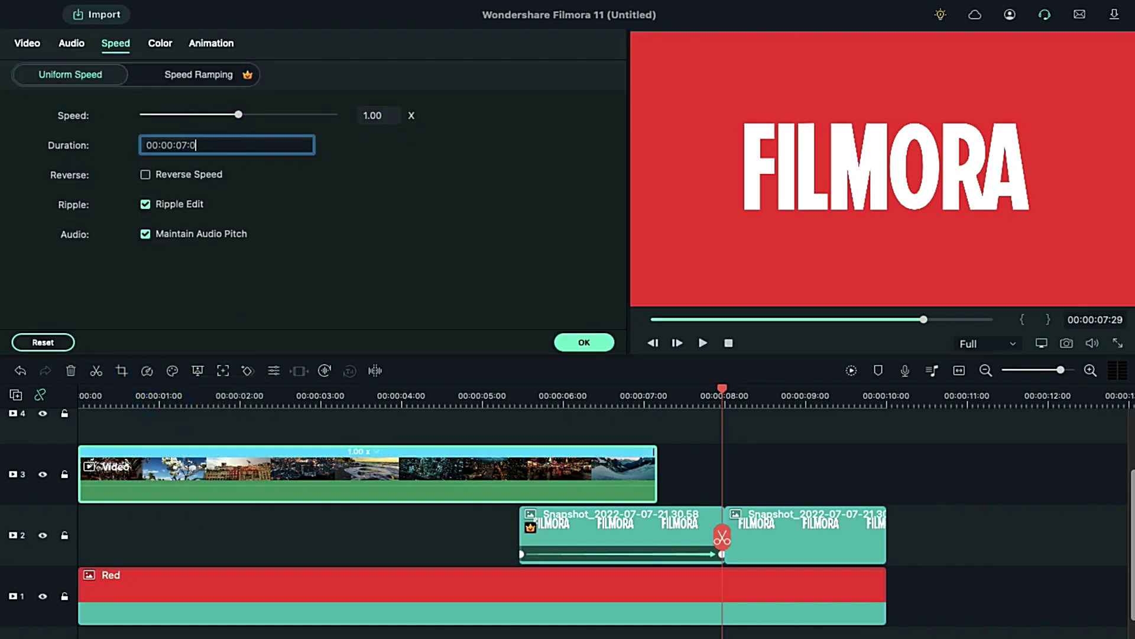
key(Return)
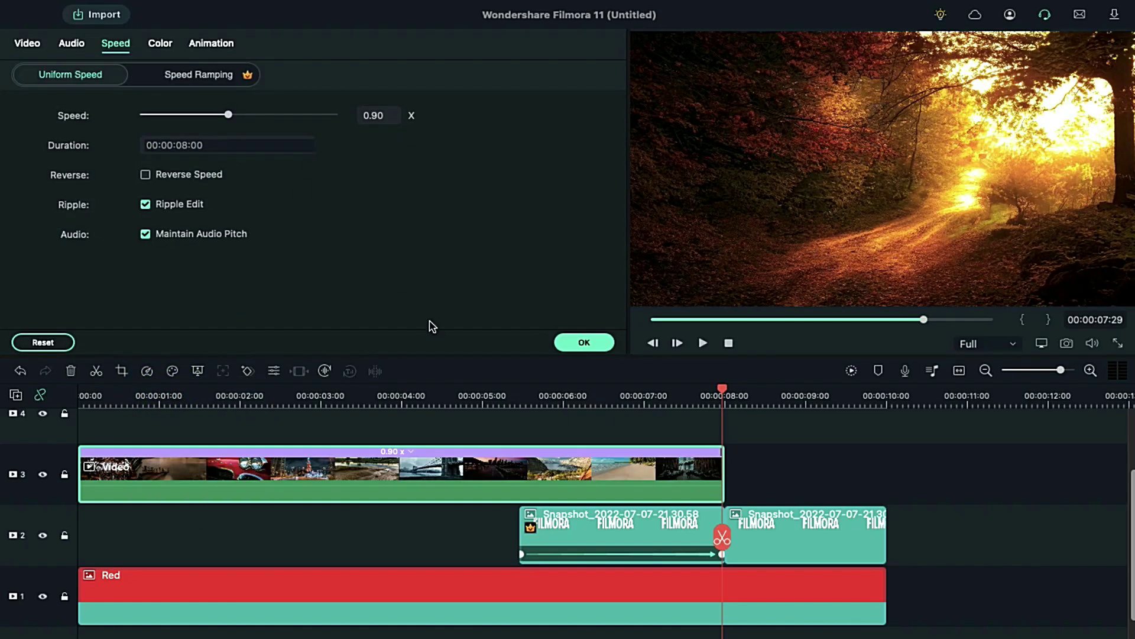
click(573, 346)
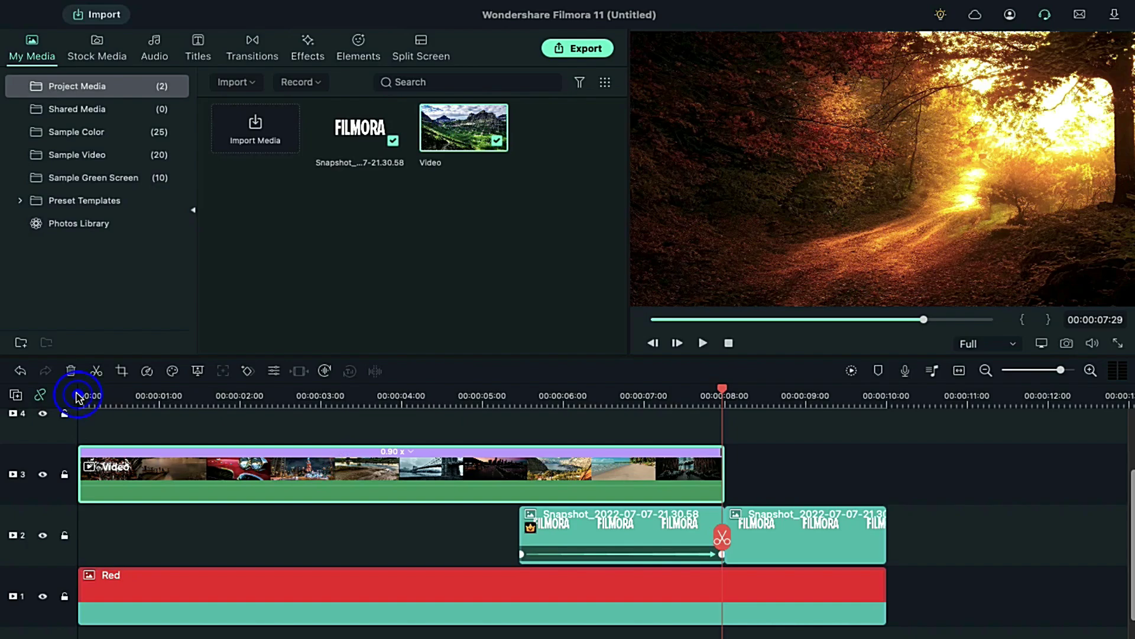
- Keyframe the montage clip's start at 370% scale and 137° rotation
click(80, 397)
double_click(160, 470)
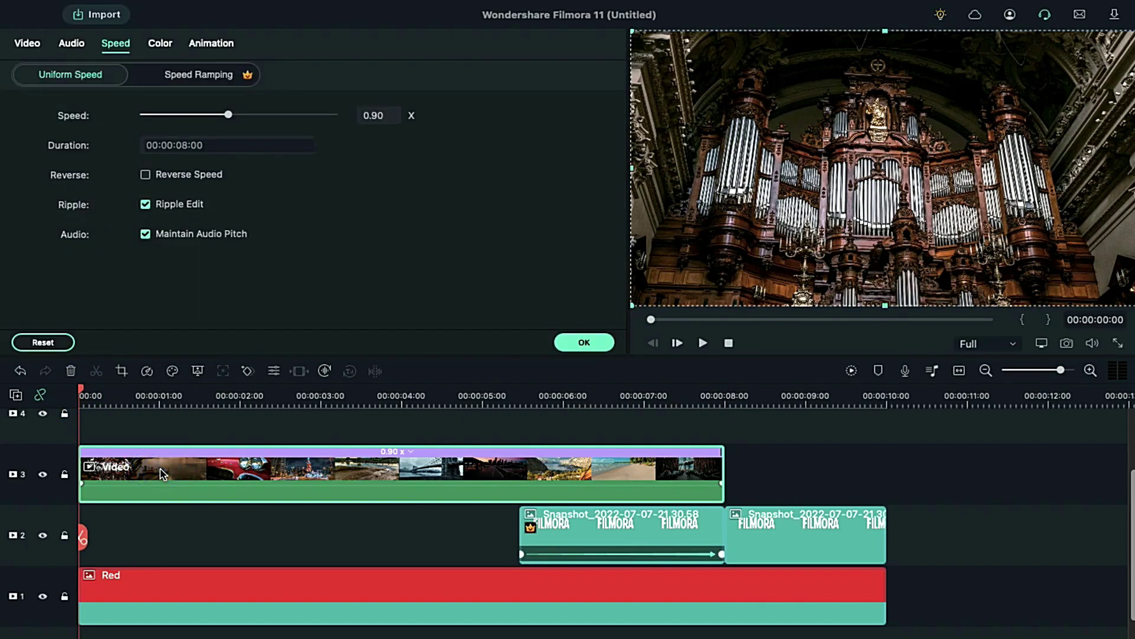
click(201, 52)
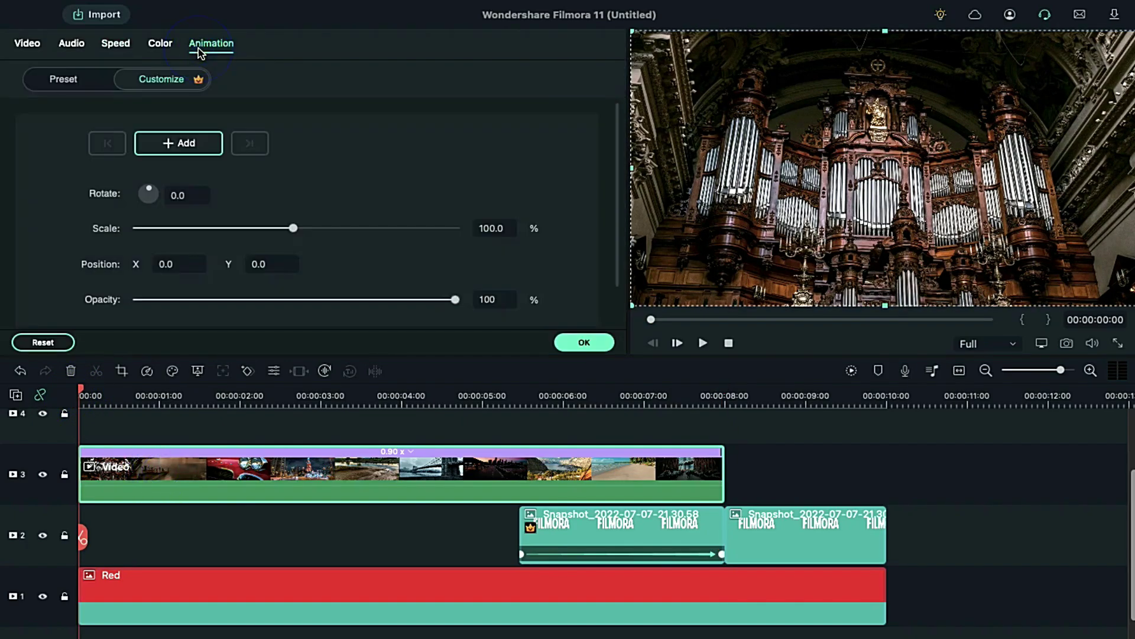
click(493, 227)
text(370)
key(Return)
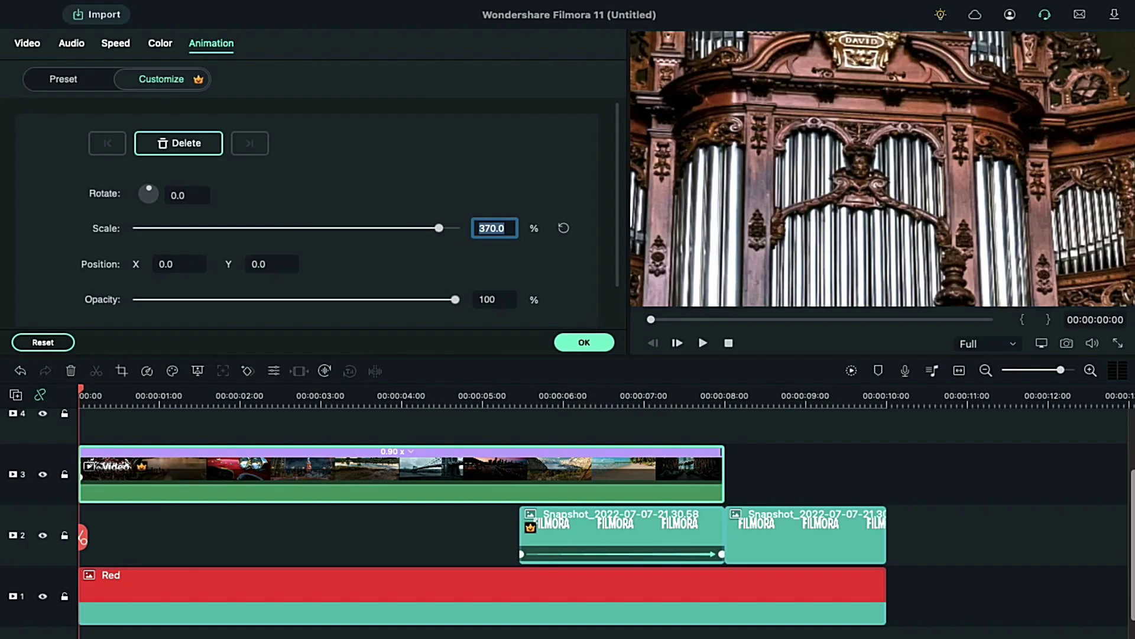
click(185, 199)
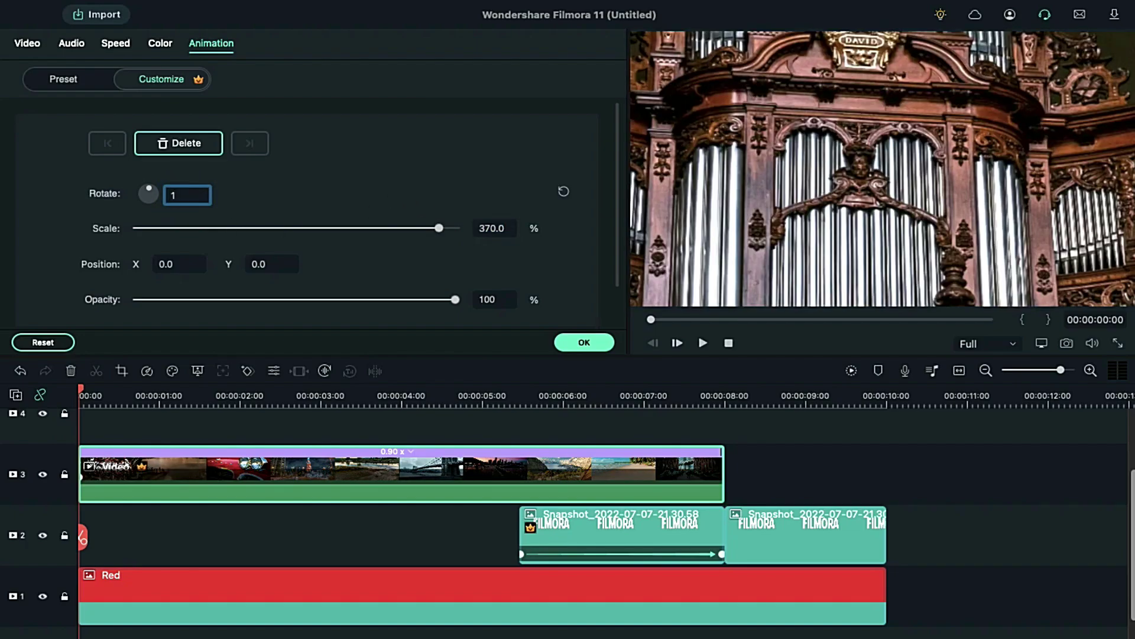
text(137)
key(Return)
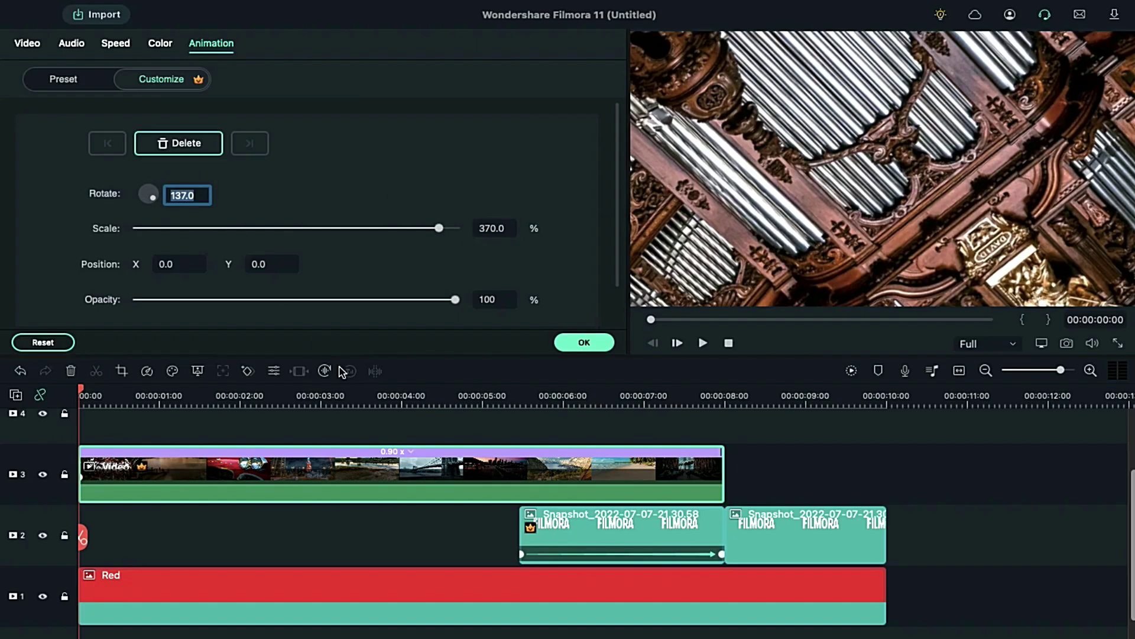
- Add a keyframe at 00:00:05:20 returning scale to 100% and rotation to 0°
click(520, 397)
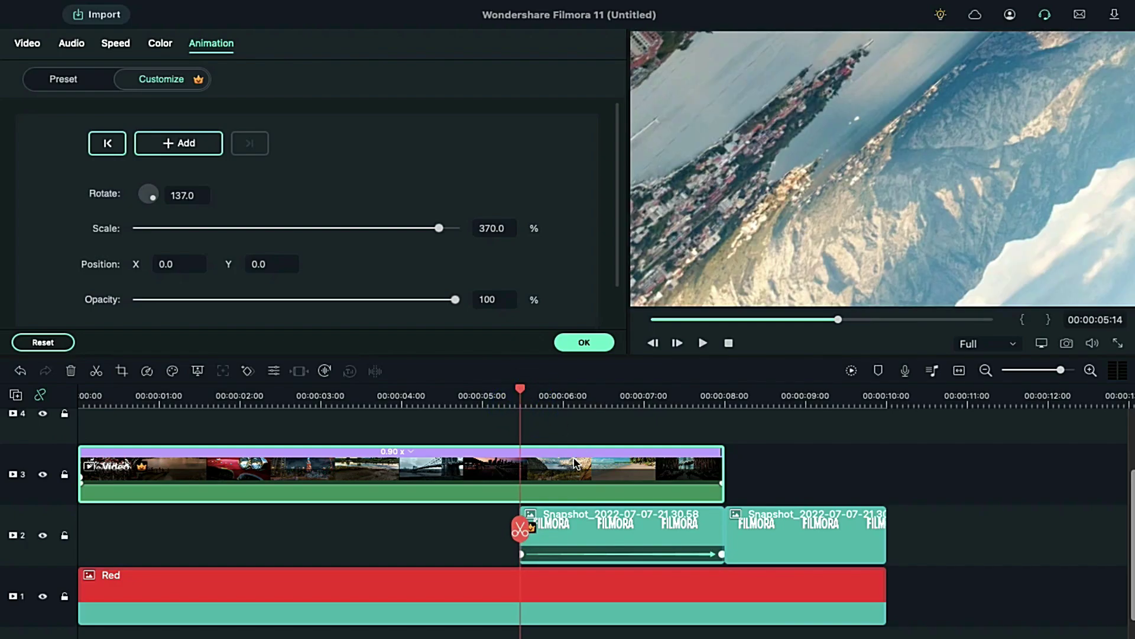
drag(522, 395, 539, 396)
click(565, 230)
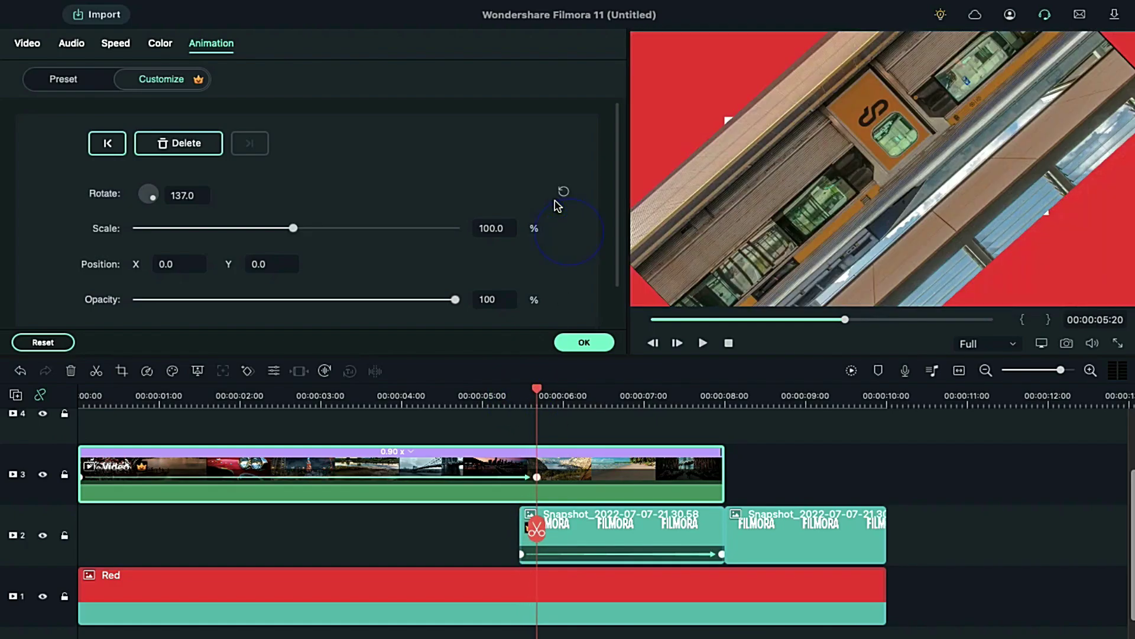
click(562, 193)
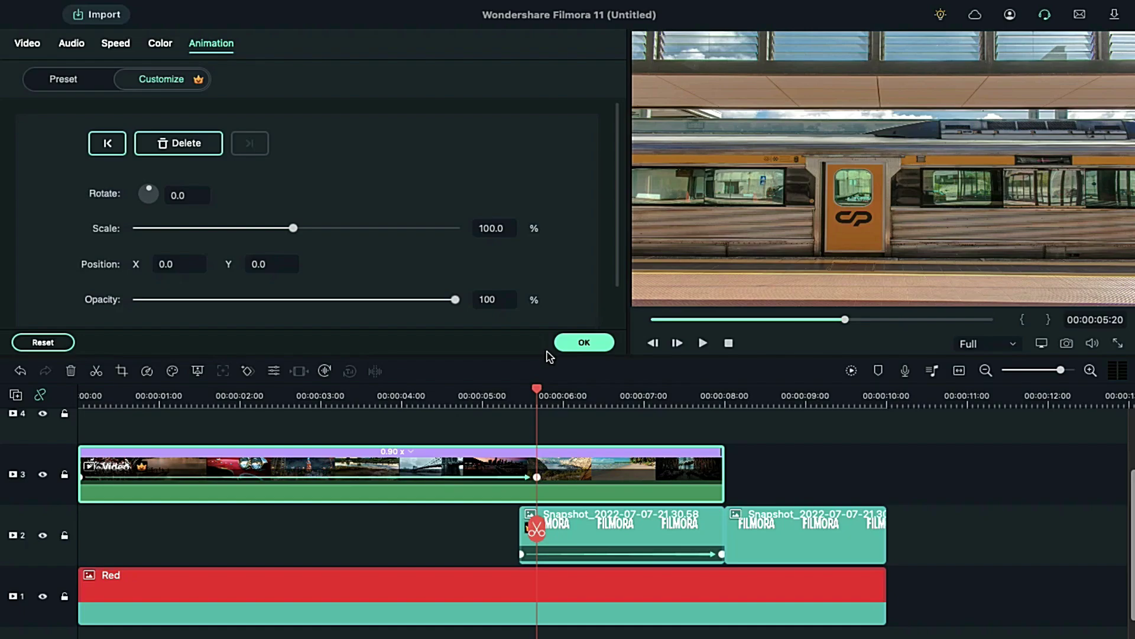
- Set the montage clip's blending mode to Multiply and confirm the settings
click(26, 45)
click(192, 256)
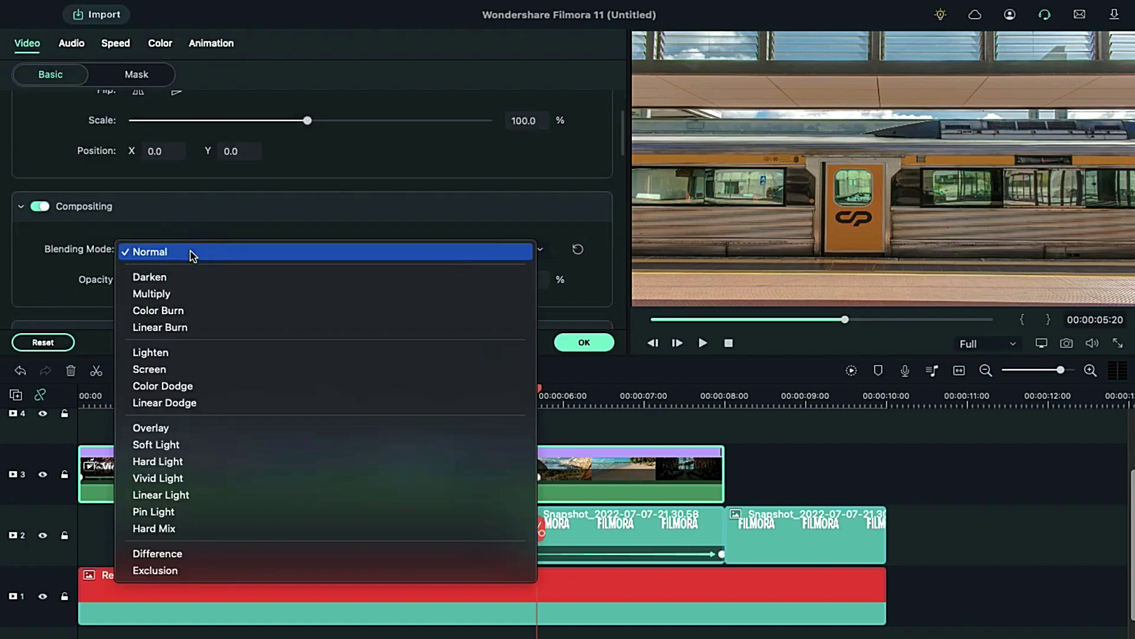
click(167, 294)
click(299, 398)
scroll(346, 479, up, 1)
click(575, 342)
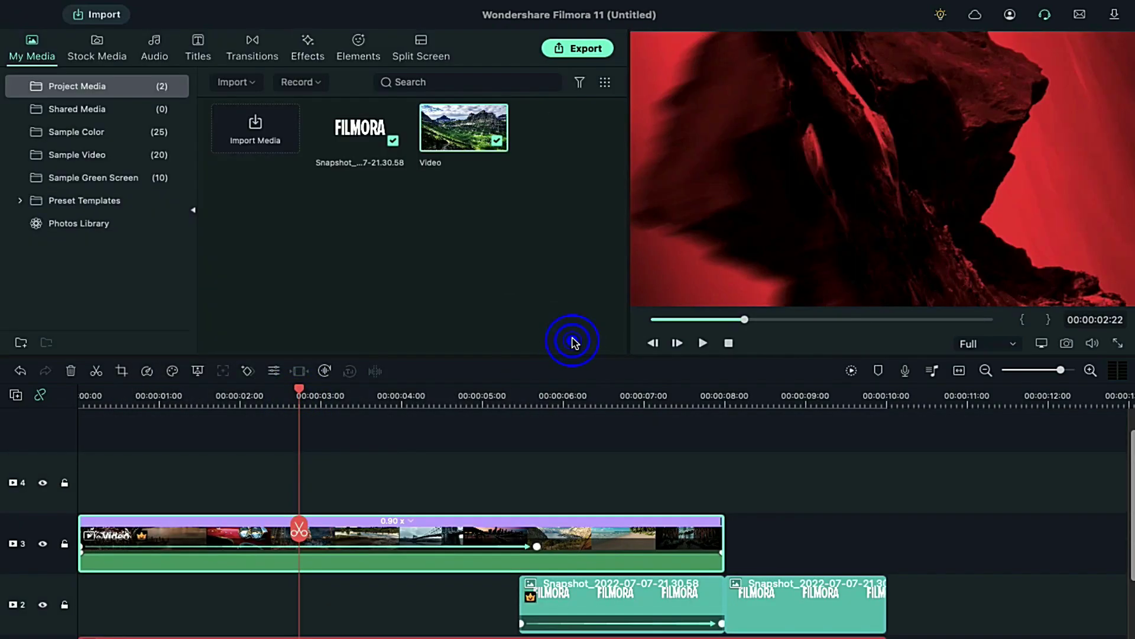
click(306, 45)
- Add the Luma Sharp effect to track 4, extended to 00:00:10:00
click(319, 81)
text(luma)
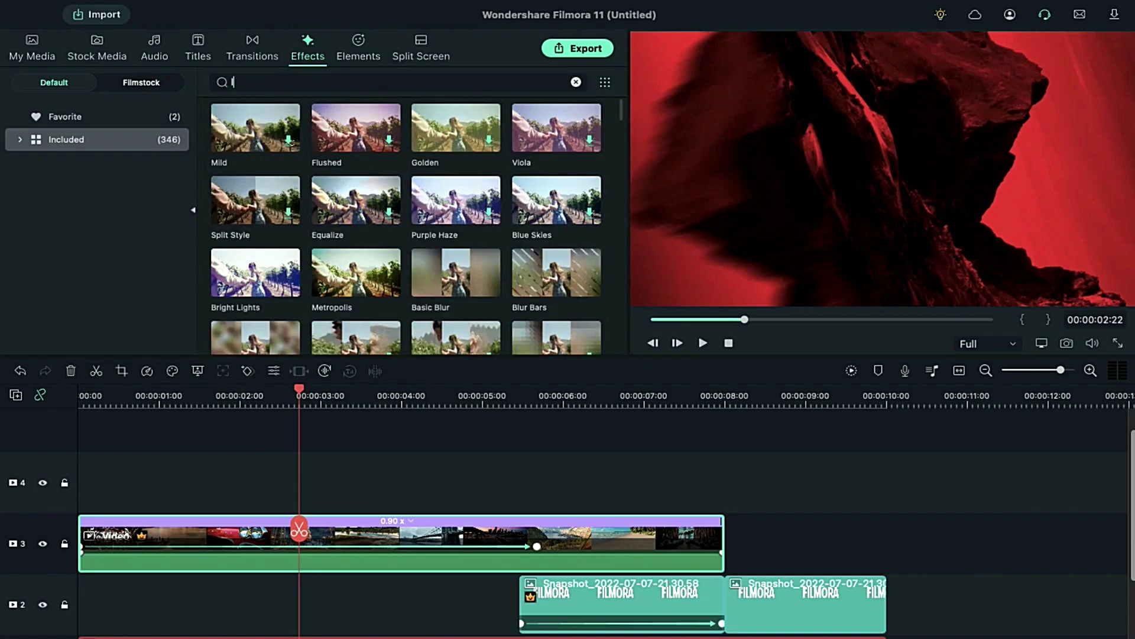
drag(256, 127, 79, 474)
drag(533, 472, 886, 472)
- Set the Luma Sharp effect's intensity to 30
double_click(851, 482)
key(BackSpace)
key(BackSpace)
text(30)
key(Return)
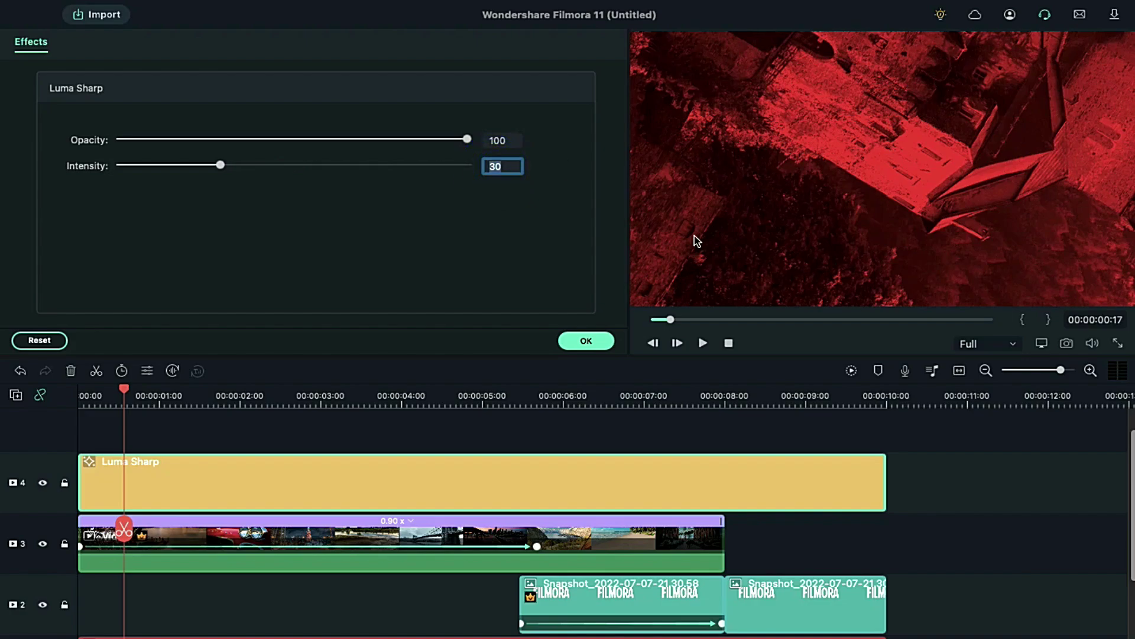
click(604, 338)
click(106, 116)
- Add Cinema 21:9 from Favorites to track 5, stretched to 00:00:10:00, with border height 0.10
click(575, 81)
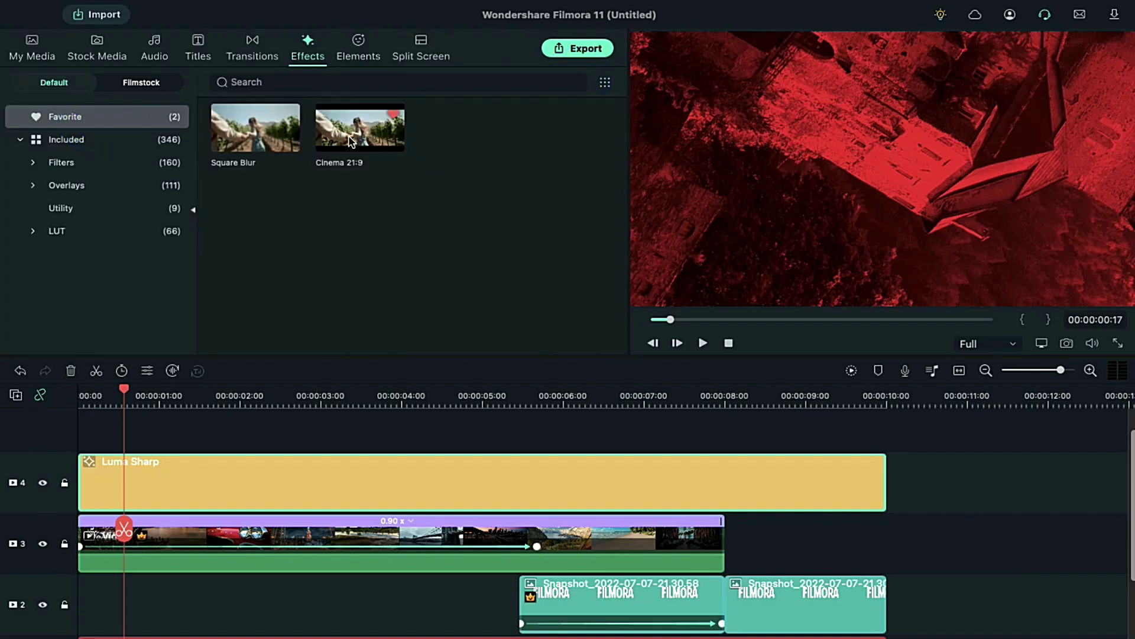
drag(352, 142, 106, 428)
drag(484, 417, 878, 415)
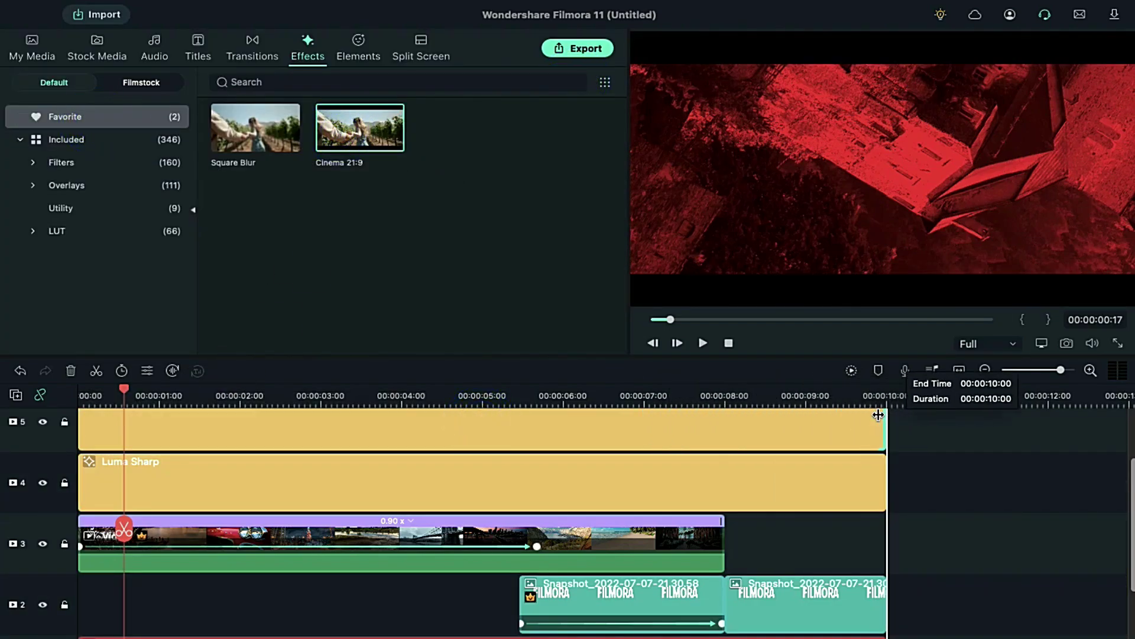
double_click(532, 426)
text(0.1)
key(Return)
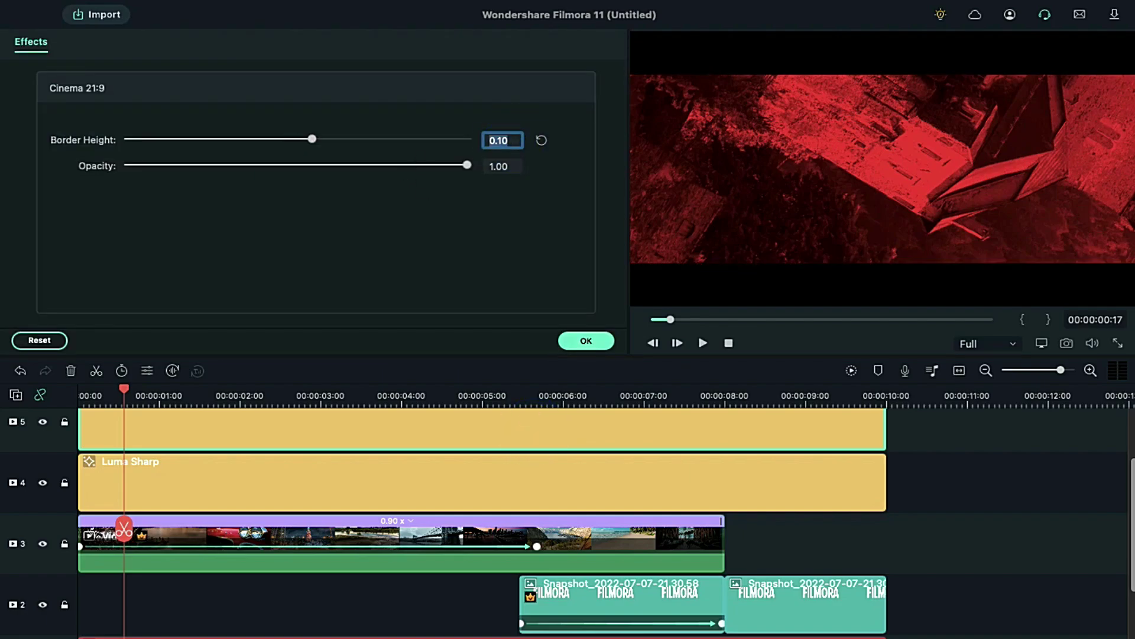
click(601, 342)
drag(124, 390, 673, 383)
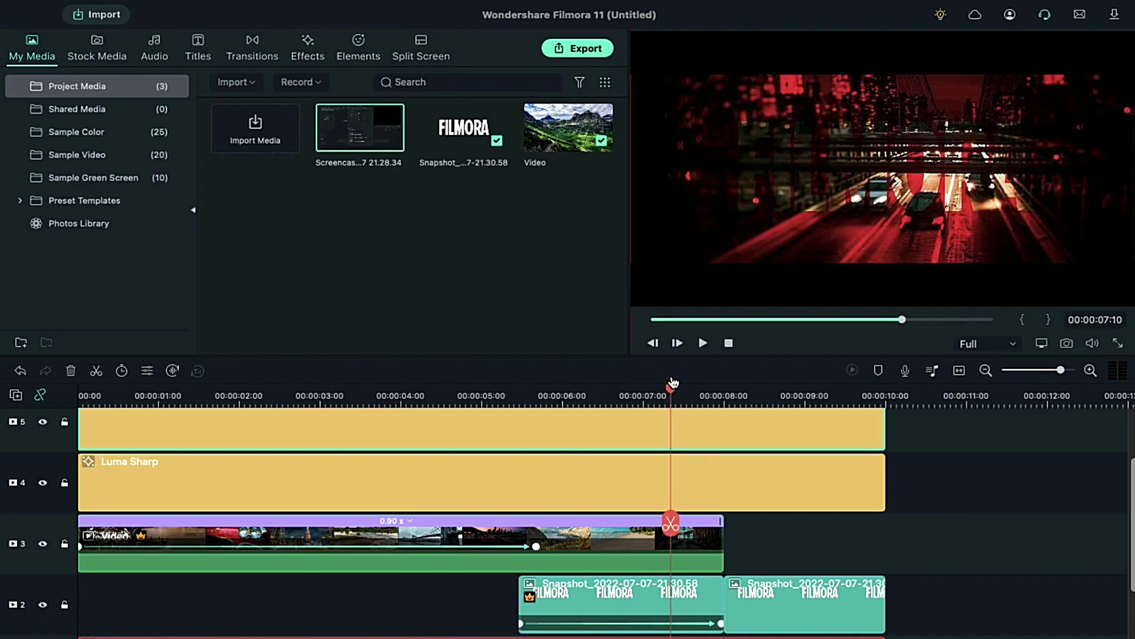
- Keyframe the track 3 montage's opacity from full at 00:00:07:10 to 0 at 00:00:08:00
click(707, 551)
double_click(671, 530)
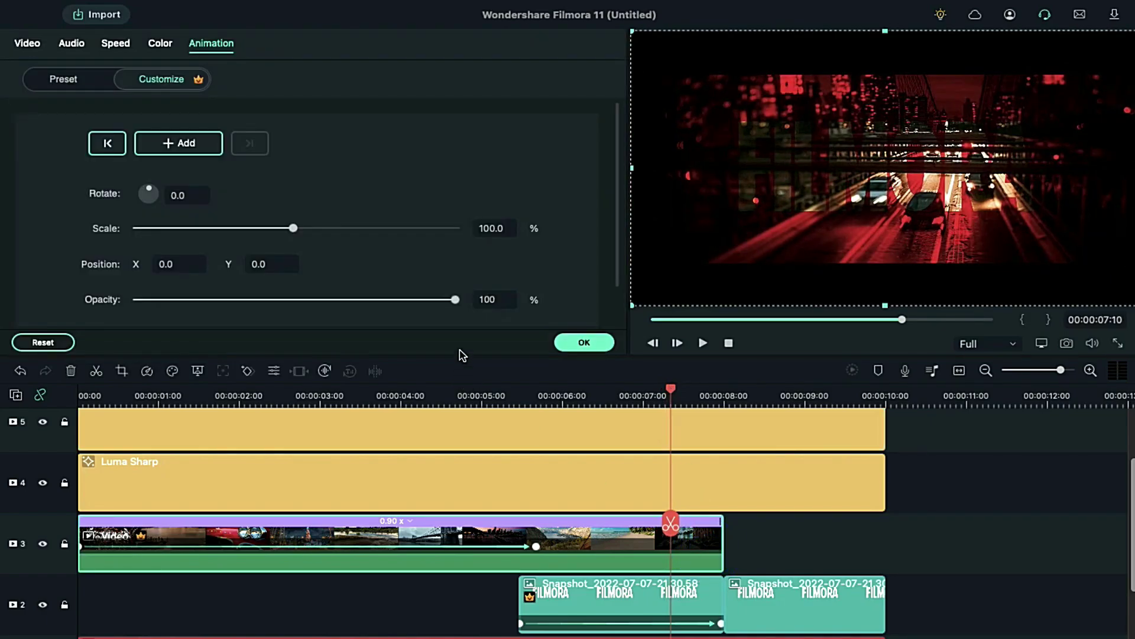
click(188, 145)
drag(671, 388, 729, 393)
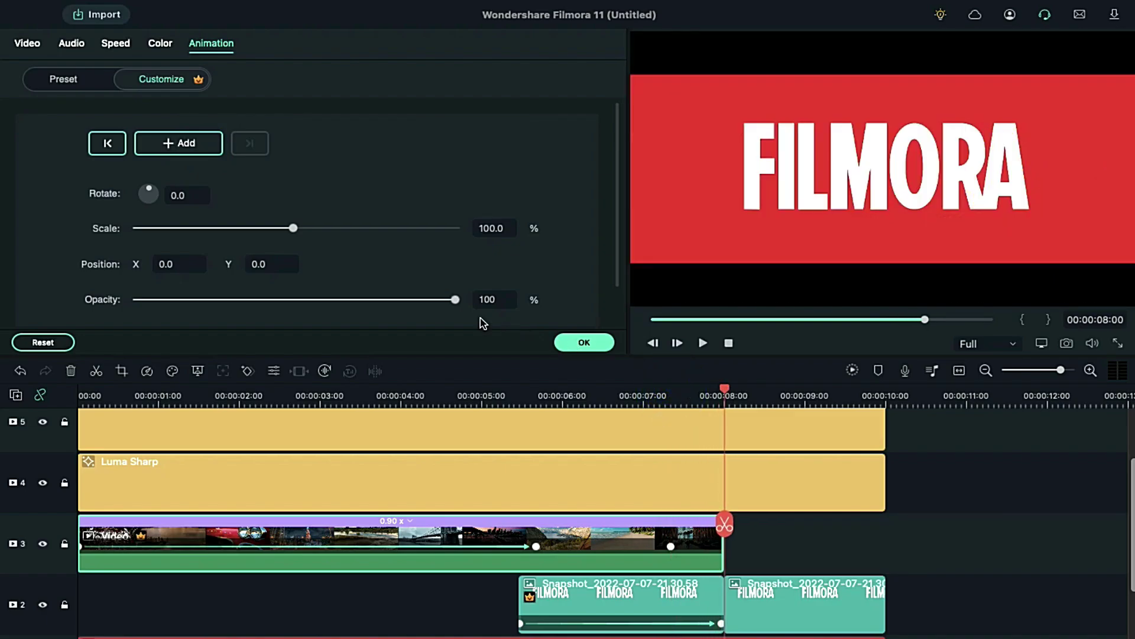
drag(458, 300, 98, 299)
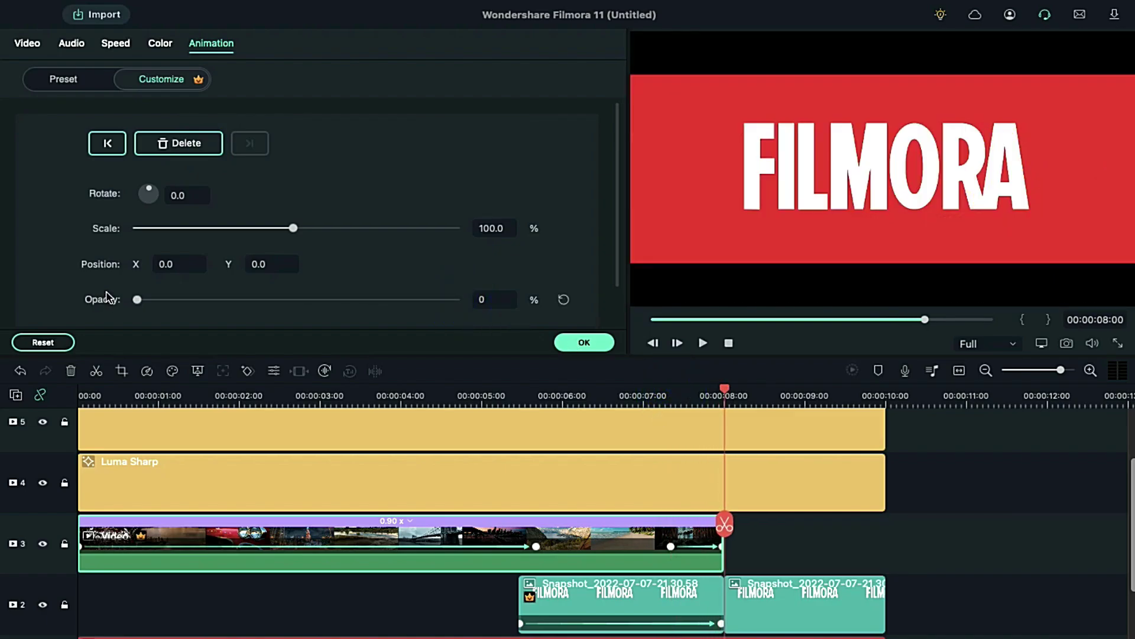
click(584, 343)
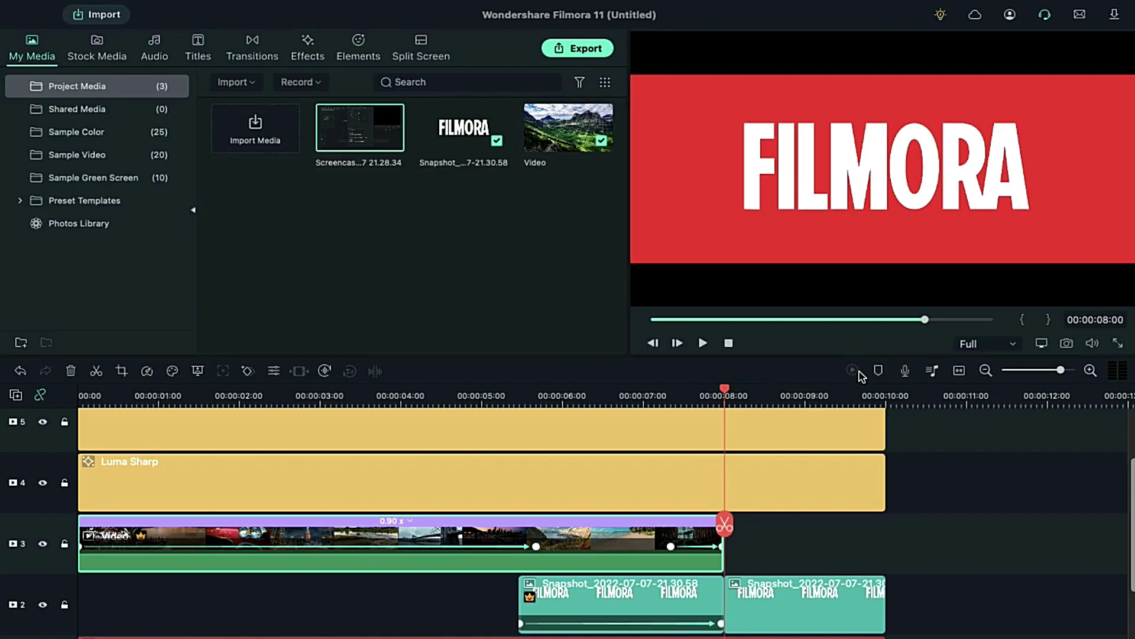
click(729, 345)
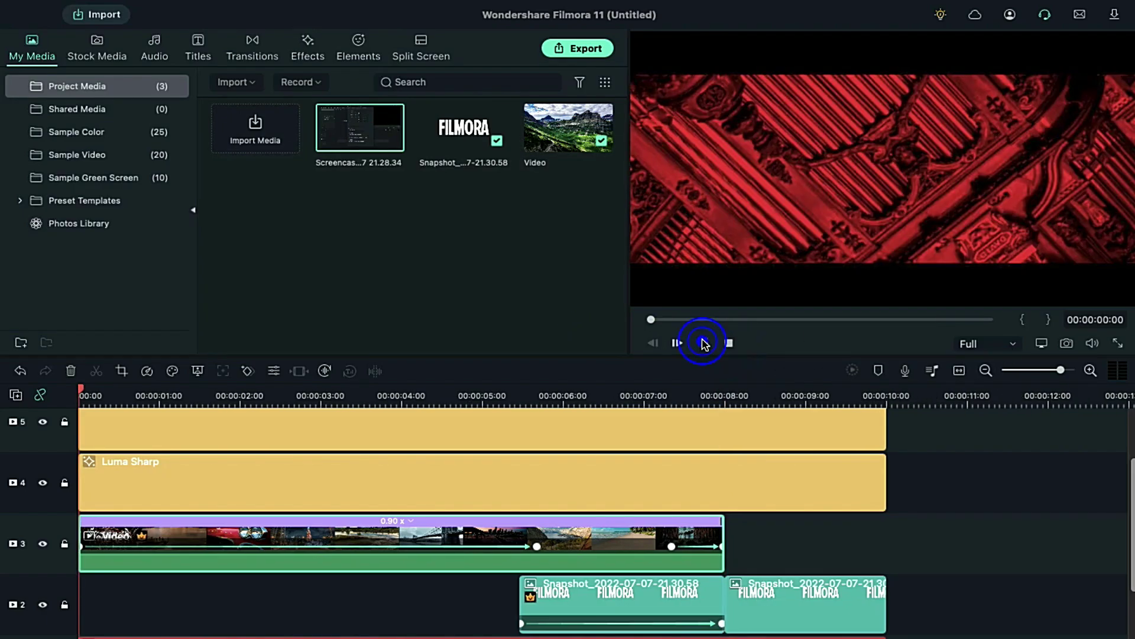
click(703, 343)
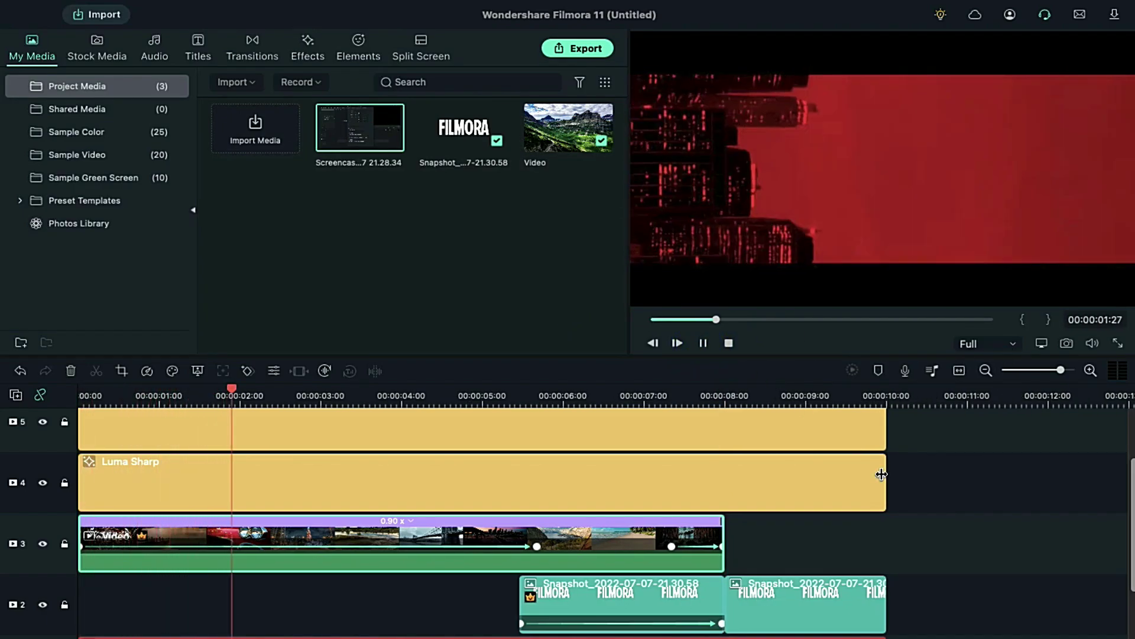